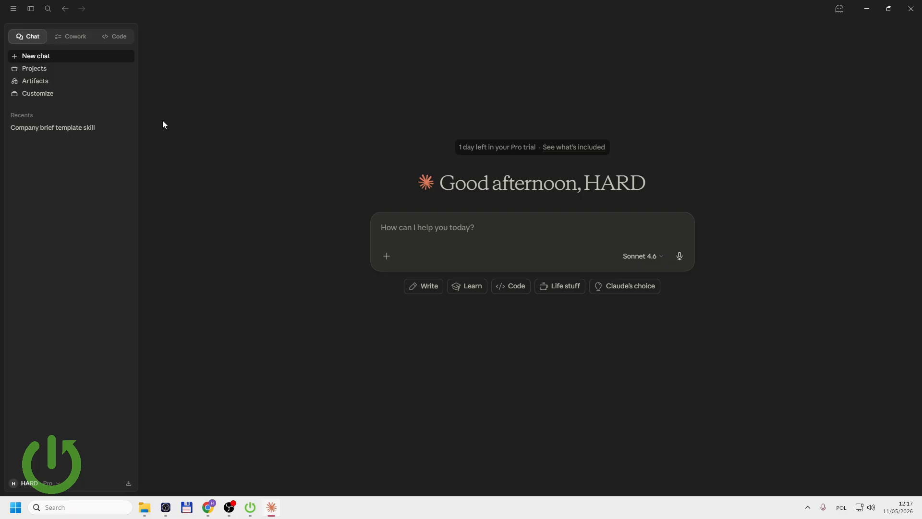
# Switch to Cowork and display the personal skills in its customization settings
pyautogui.click(71, 36)
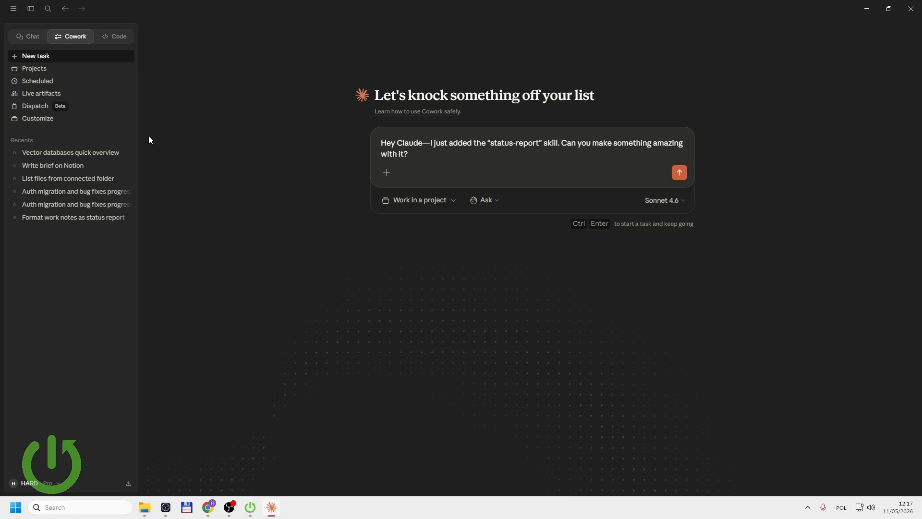
pyautogui.click(54, 121)
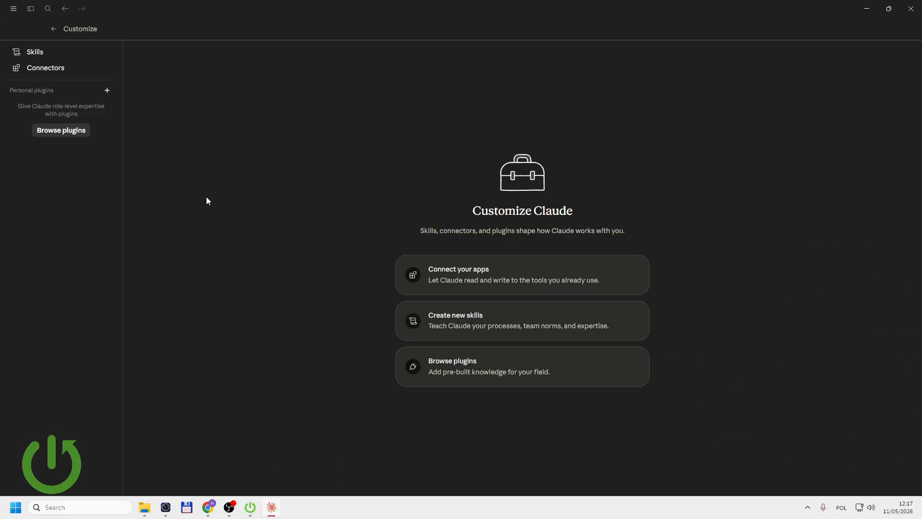
pyautogui.click(464, 327)
pyautogui.click(278, 88)
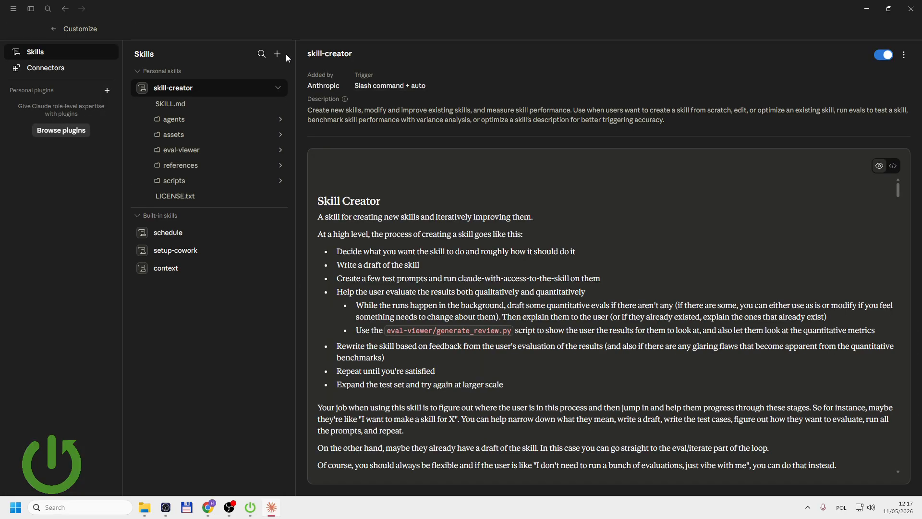
# View the blank form for writing skill instructions and close it without creating a skill
pyautogui.click(277, 55)
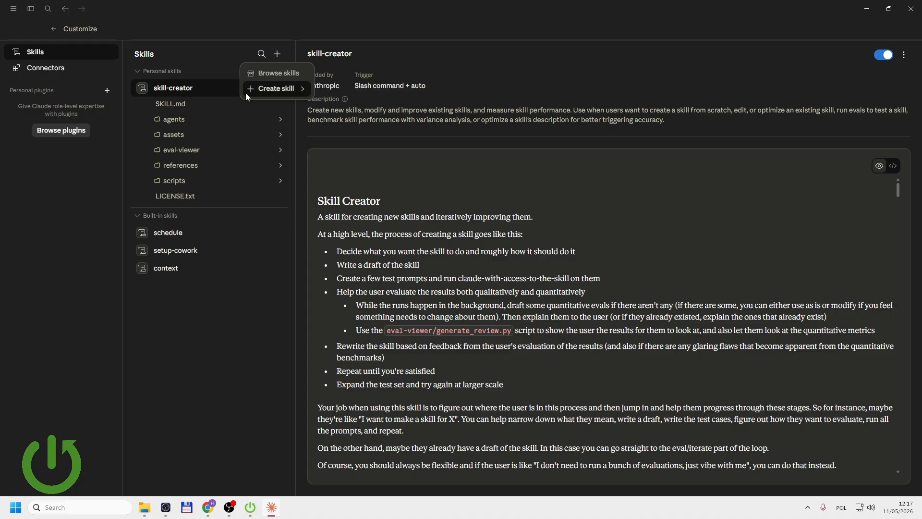
pyautogui.moveTo(254, 89)
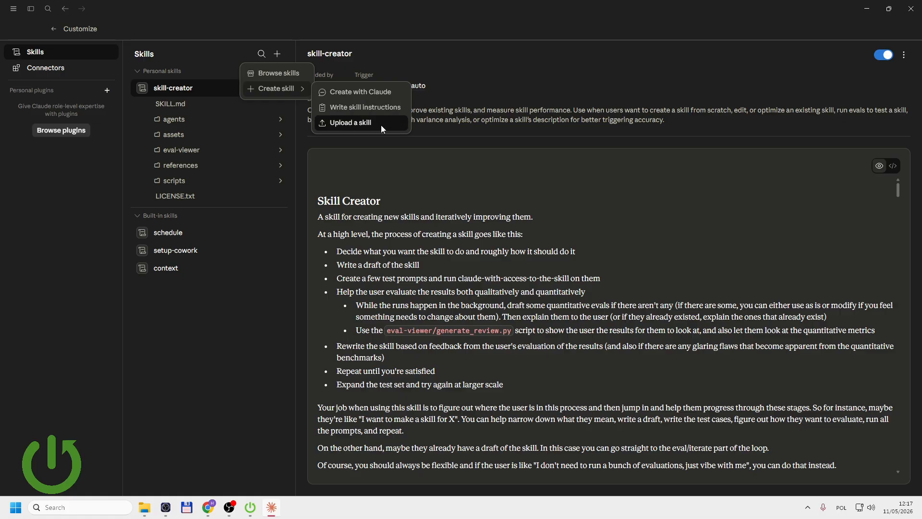
pyautogui.click(401, 111)
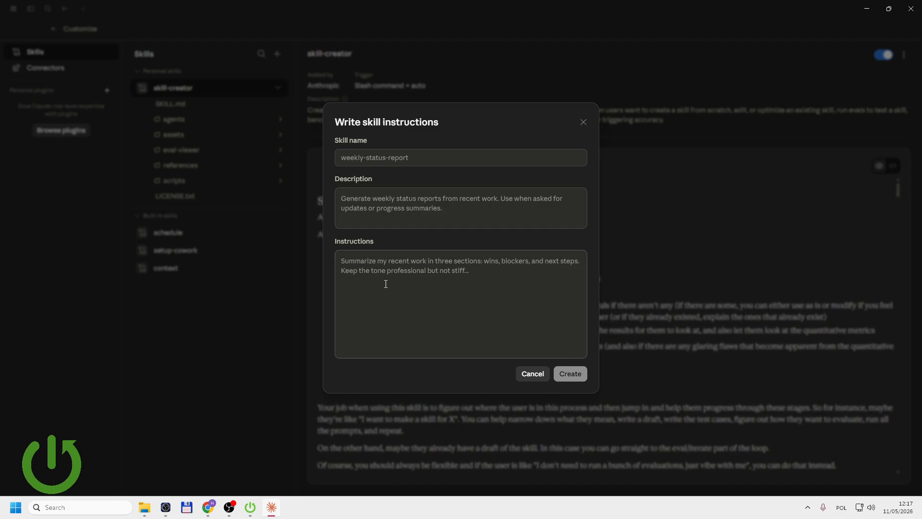
pyautogui.click(583, 123)
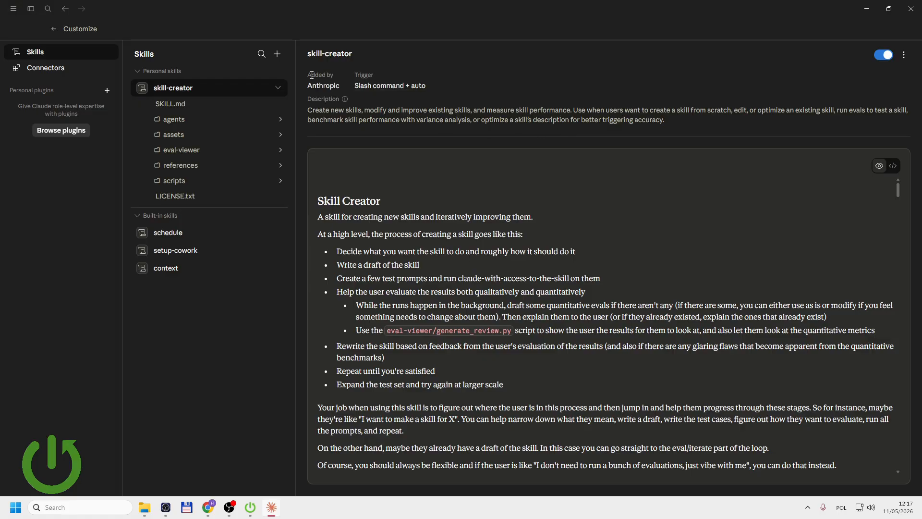
# View the chat prompt prepared by the option to create a skill with Claude
pyautogui.click(277, 53)
pyautogui.moveTo(284, 90)
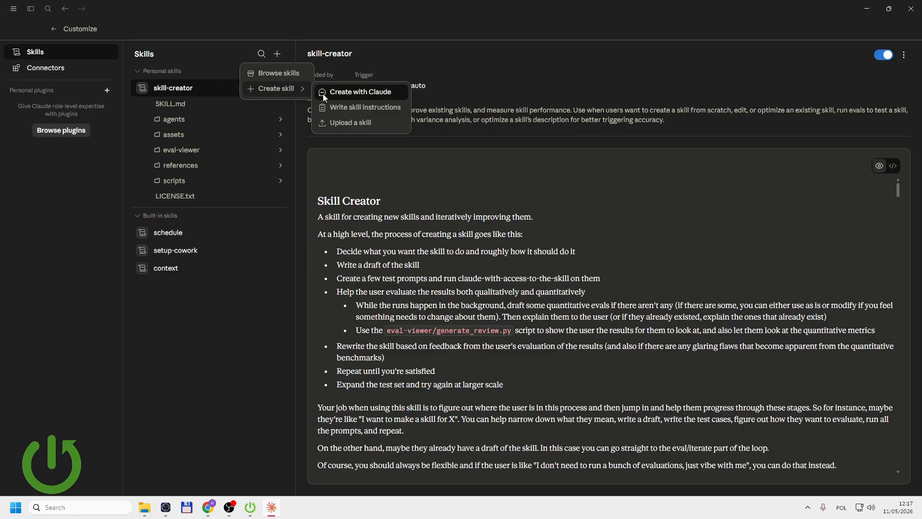
pyautogui.click(346, 93)
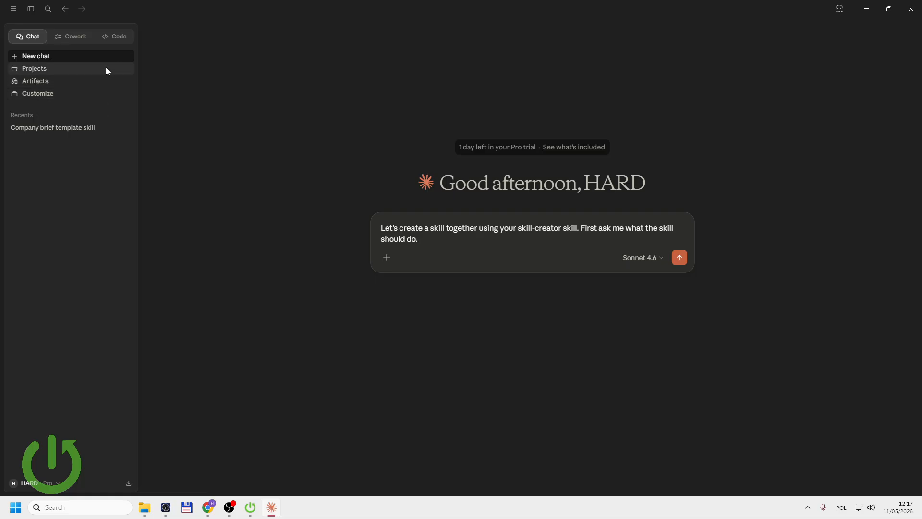
# In a new Cowork task, replace the prefilled message with: Build a skill called "monday-briefing"
pyautogui.click(74, 37)
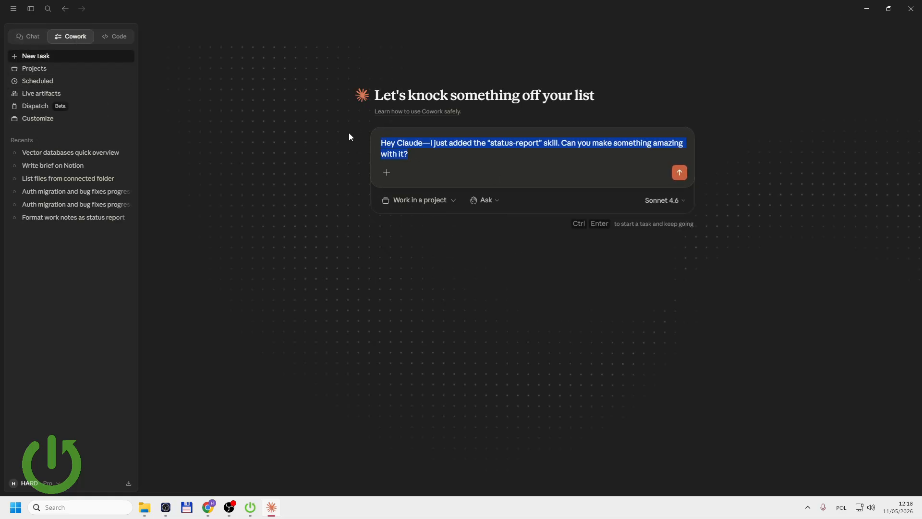
pyautogui.press('BackSpace')
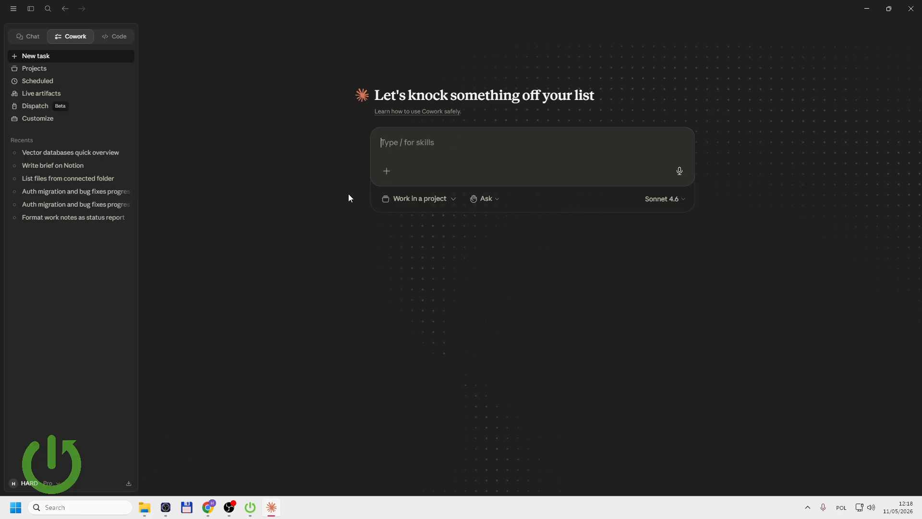
pyautogui.write('Build a skill ')
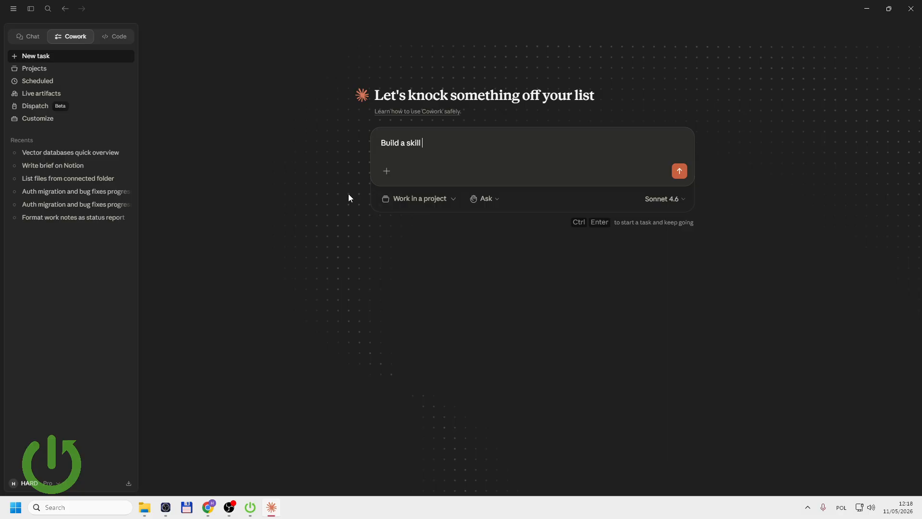
pyautogui.write('called "monday-brefi')
pyautogui.press('BackSpace')
pyautogui.press('BackSpace')
pyautogui.write('iefing".')
pyautogui.hotkey('shift', 'Return')
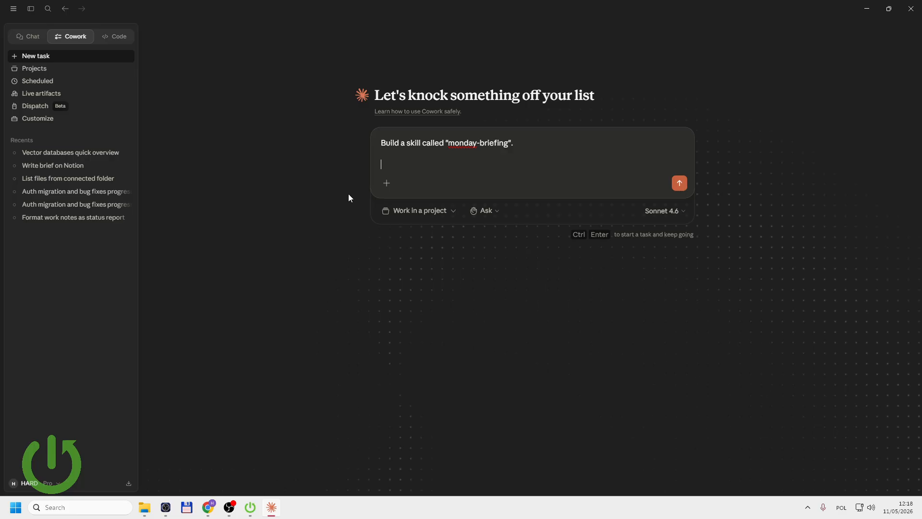
# Add the paragraph "When triggered, it reads a context block I paste and produces a clean Monday morning briefing with exactly these sections:" to the prompt
pyautogui.write('When triggered, it reads a con')
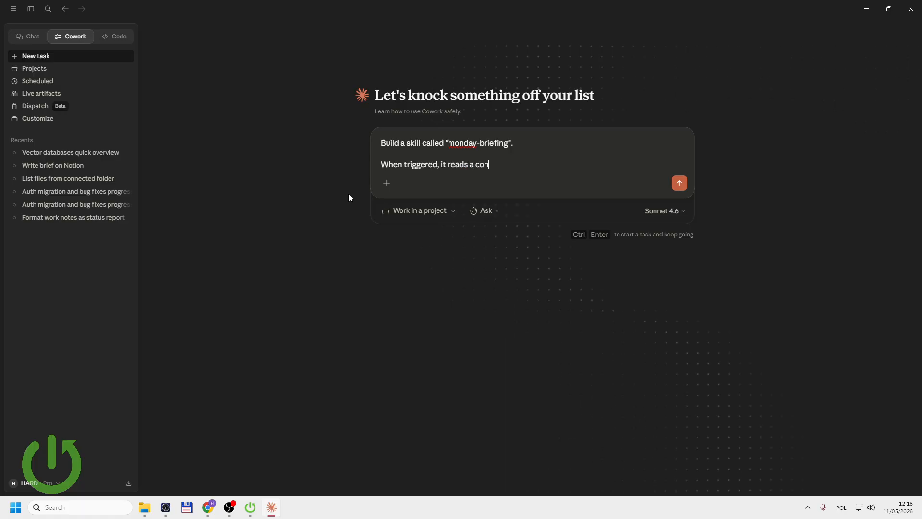
pyautogui.write('text block I paste and produces ')
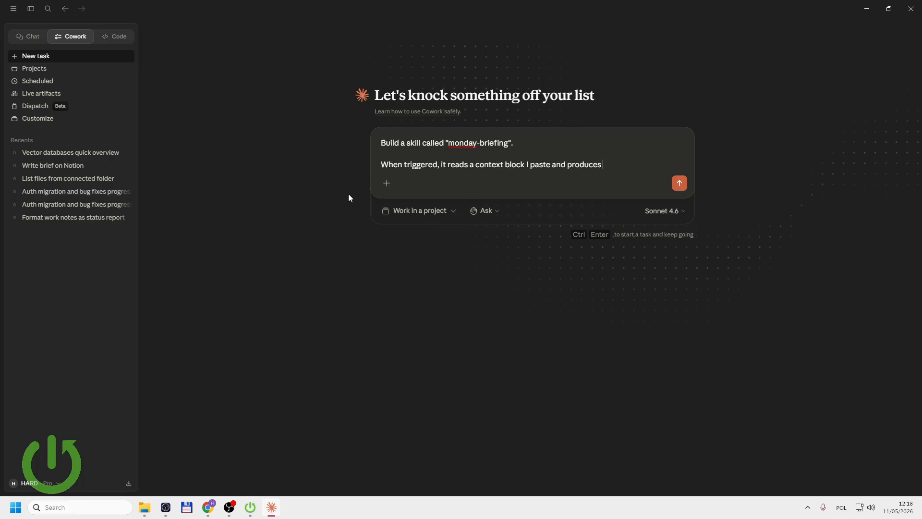
pyautogui.write('a clean Monday morning brefing')
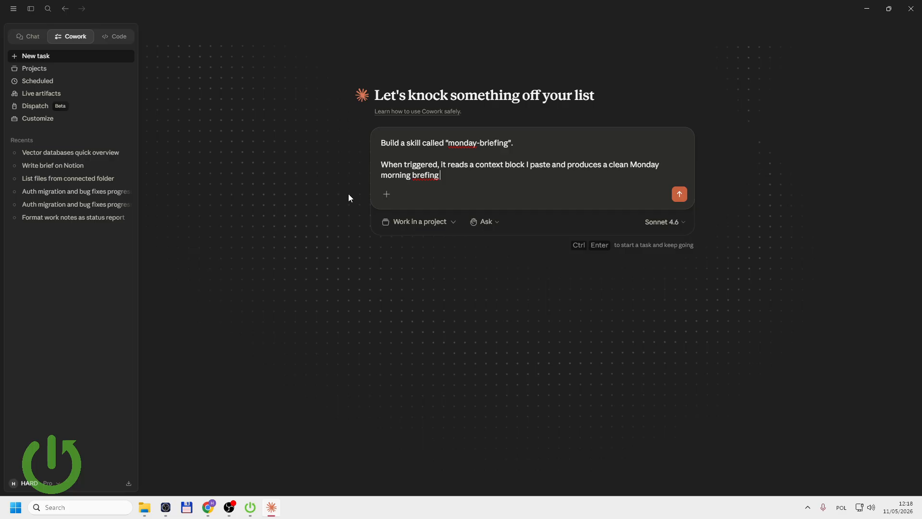
pyautogui.press('BackSpace')
pyautogui.press('BackSpace')
pyautogui.press('BackSpace')
pyautogui.press('BackSpace')
pyautogui.press('BackSpace')
pyautogui.write('iefing with exac')
pyautogui.write('ly')
pyautogui.press('BackSpace')
pyautogui.press('BackSpace')
pyautogui.press('BackSpace')
pyautogui.write('tly these')
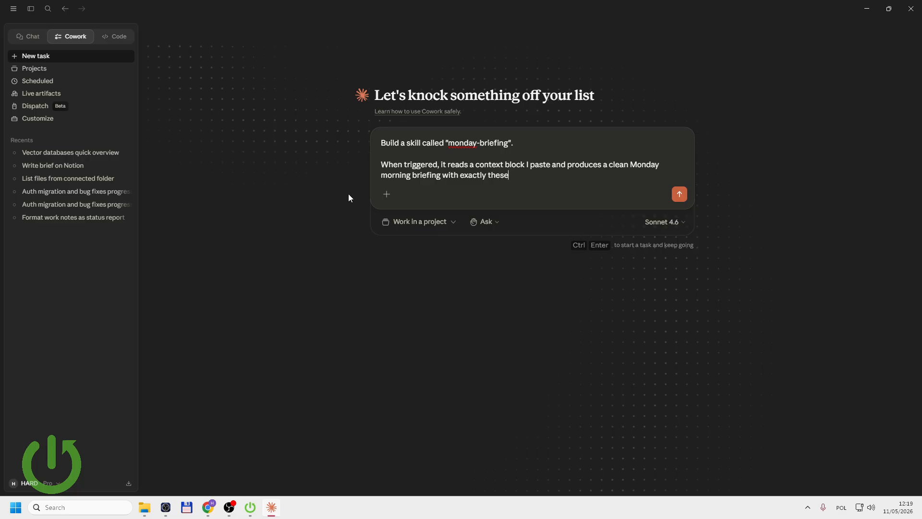
pyautogui.write(' sections:')
pyautogui.hotkey('shift', 'Return')
pyautogui.hotkey('shift', 'Return')
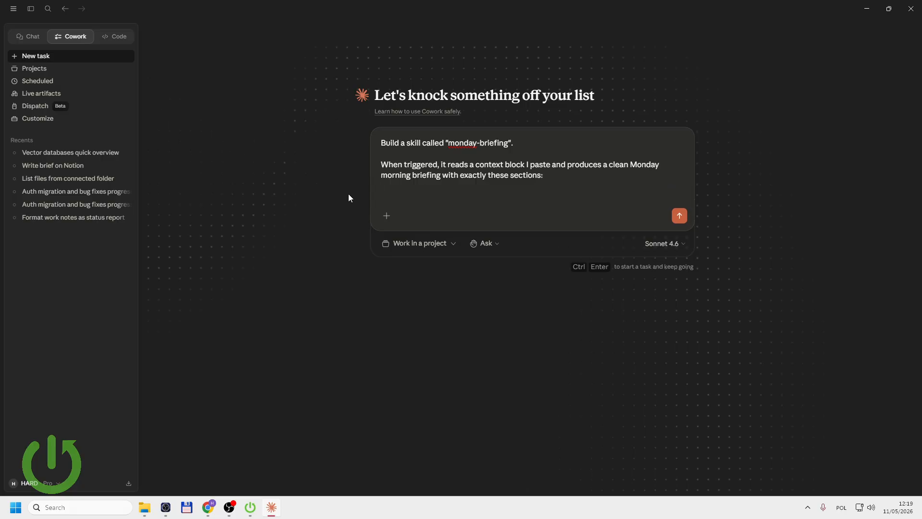
# Start a numbered list of sections with the item "This Week's Focus (top 3 priorities, ranked)"
pyautogui.write('1. ')
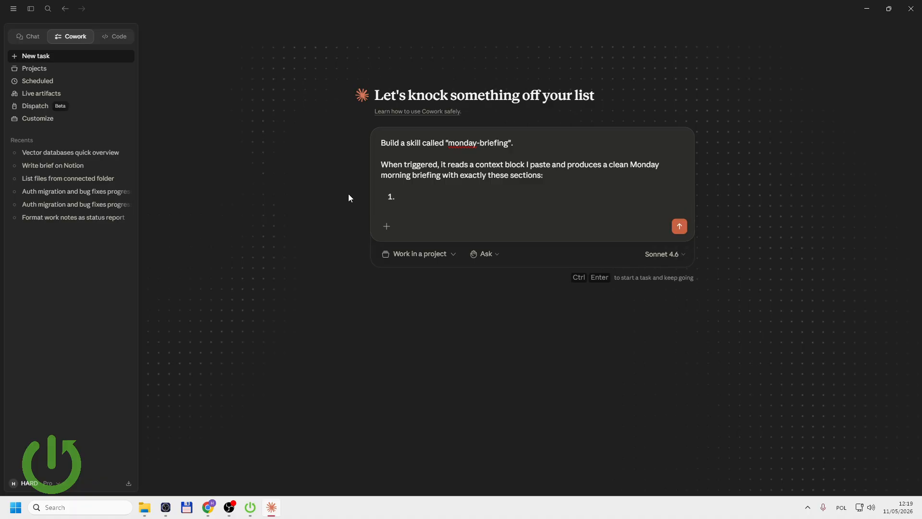
pyautogui.write("This Week's Focus (top 3 pr")
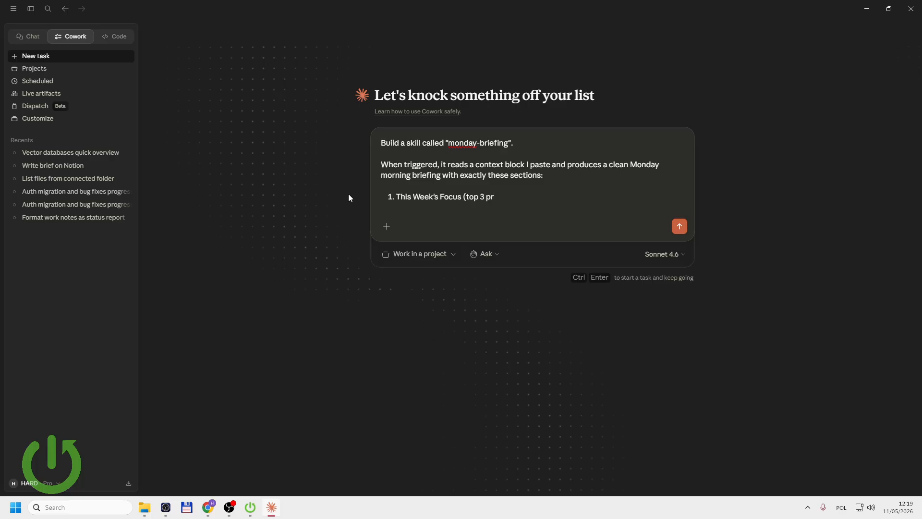
pyautogui.write('iorites, ra')
pyautogui.press('BackSpace')
pyautogui.press('BackSpace')
pyautogui.press('BackSpace')
pyautogui.press('BackSpace')
pyautogui.press('BackSpace')
pyautogui.press('BackSpace')
pyautogui.press('BackSpace')
pyautogui.write('iorities , rate')
pyautogui.press('BackSpace')
pyautogui.press('BackSpace')
pyautogui.write('nked)')
pyautogui.press('Return')
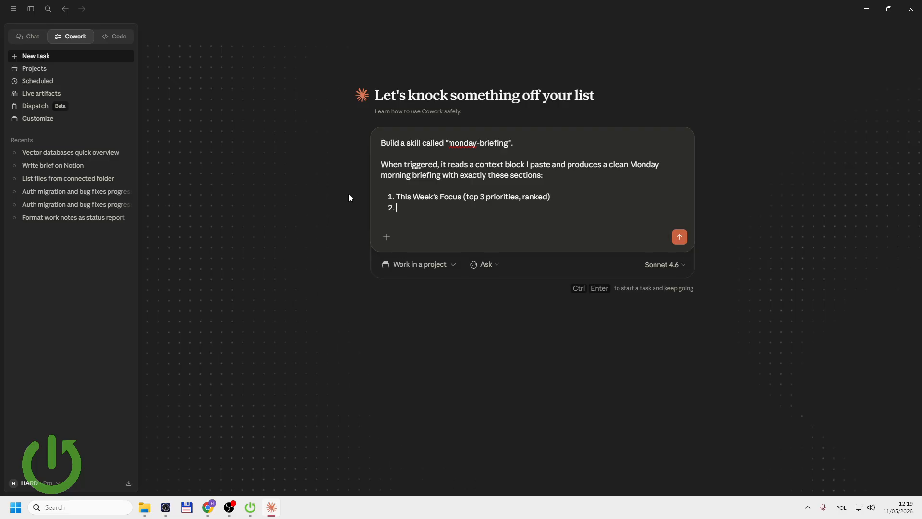
# Add the second list item, "What's Carrying Over (unfinished item from last week)"
pyautogui.write("What's ")
pyautogui.write('Carrying O')
pyautogui.write('ver ')
pyautogui.write('(')
pyautogui.write('uni')
pyautogui.write('finis')
pyautogui.write('hed')
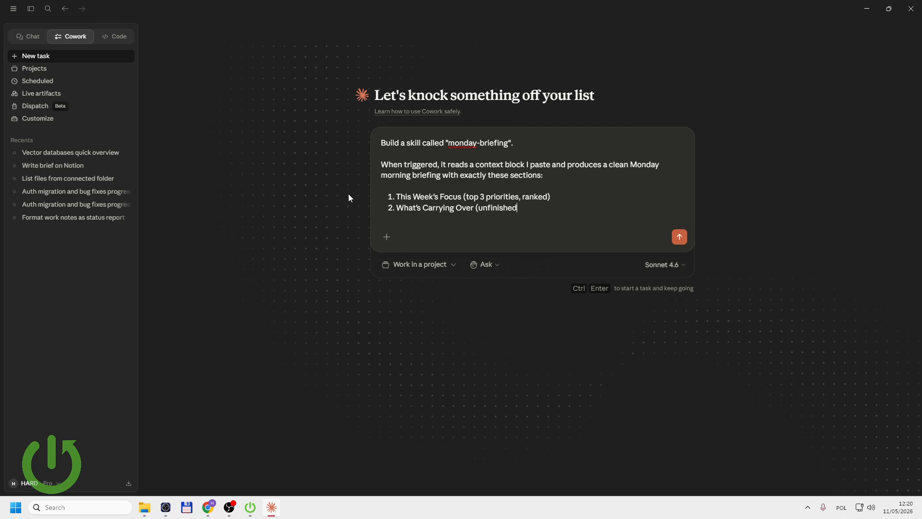
pyautogui.write(' item from last week)')
pyautogui.press('Return')
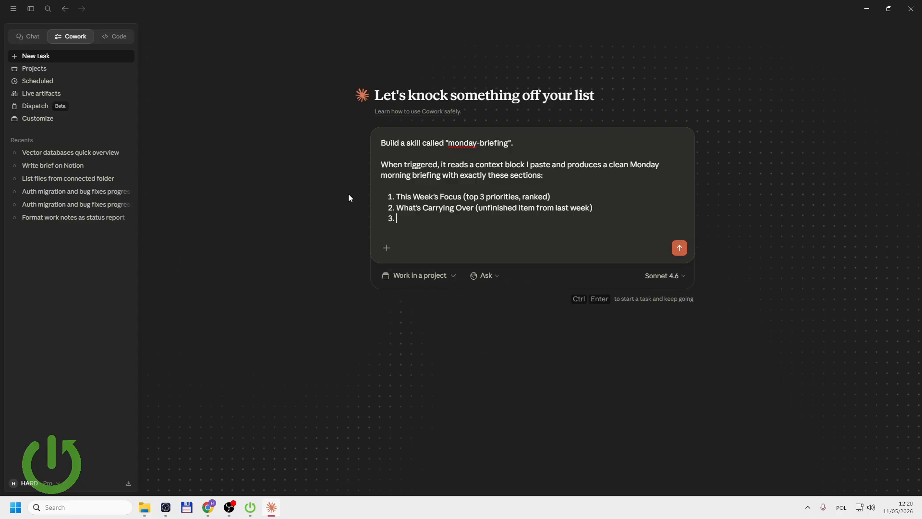
# Add the third list item, "Key Dates This Week (meetings, deadlines, blockers)"
pyautogui.write('Key Dates This Week (meeting,')
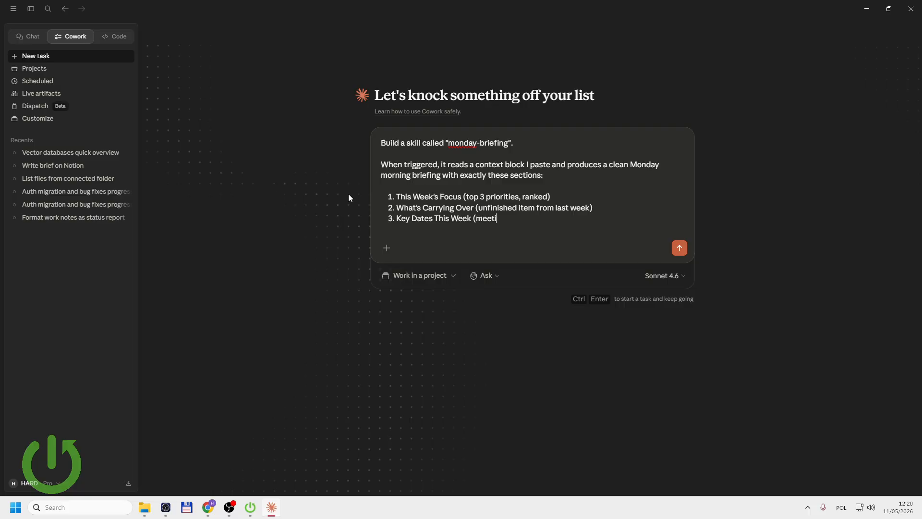
pyautogui.press('BackSpace')
pyautogui.write('s, dealin')
pyautogui.press('BackSpace')
pyautogui.press('BackSpace')
pyautogui.write('dlines, blockers')
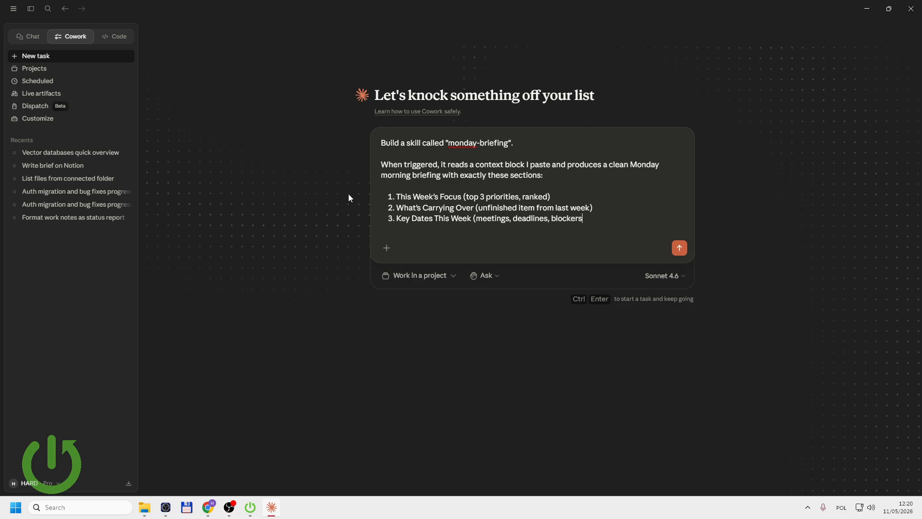
pyautogui.write(')')
pyautogui.press('Return')
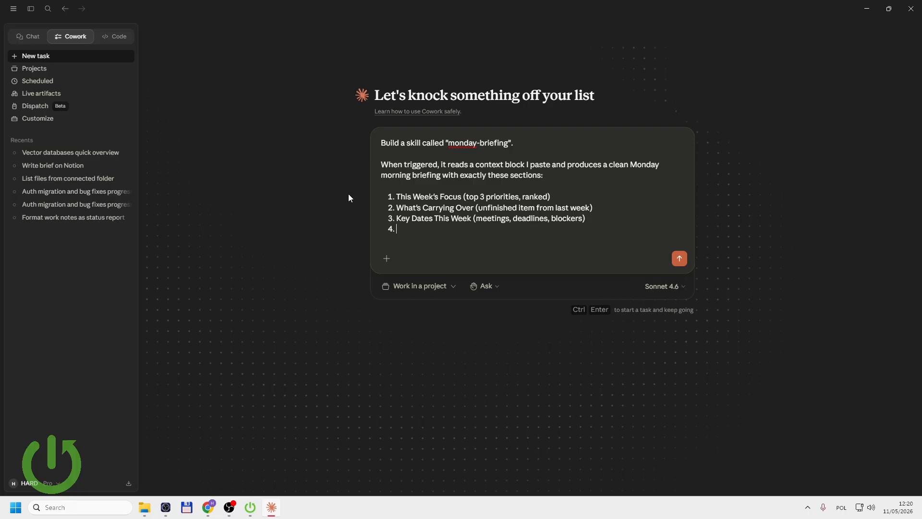
# Add the fourth list item, "One Thing to Protect (the most important uninterrupted block)"
pyautogui.write('One Thing to Protect ( t')
pyautogui.press('BackSpace')
pyautogui.press('BackSpace')
pyautogui.write('the ')
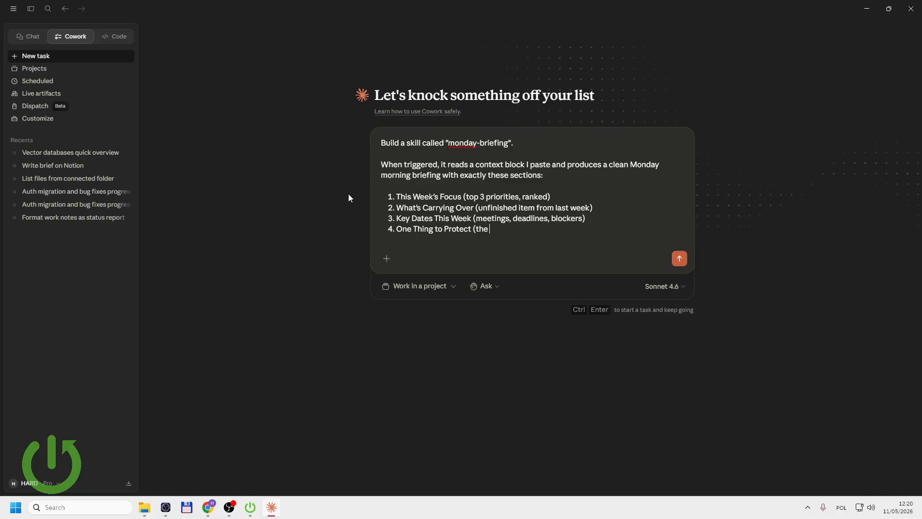
pyautogui.write('most important unite')
pyautogui.press('BackSpace')
pyautogui.press('BackSpace')
pyautogui.write('nterrupted ')
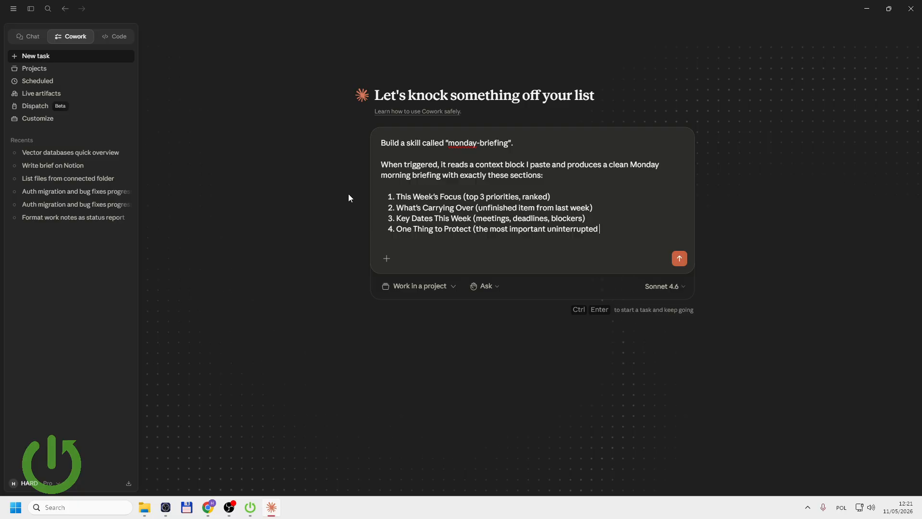
pyautogui.write('block)')
pyautogui.press('Return')
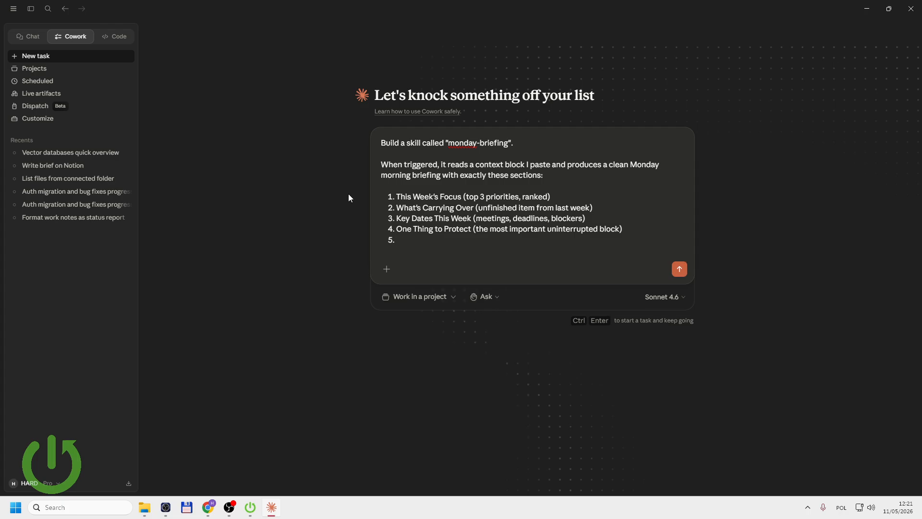
# Add the fifth list item, "Monday First Move (single concreate action to start with)", and end the numbered list
pyautogui.write('Moday First Move (')
pyautogui.click(413, 240)
pyautogui.write('nday First Move (single concreate action s')
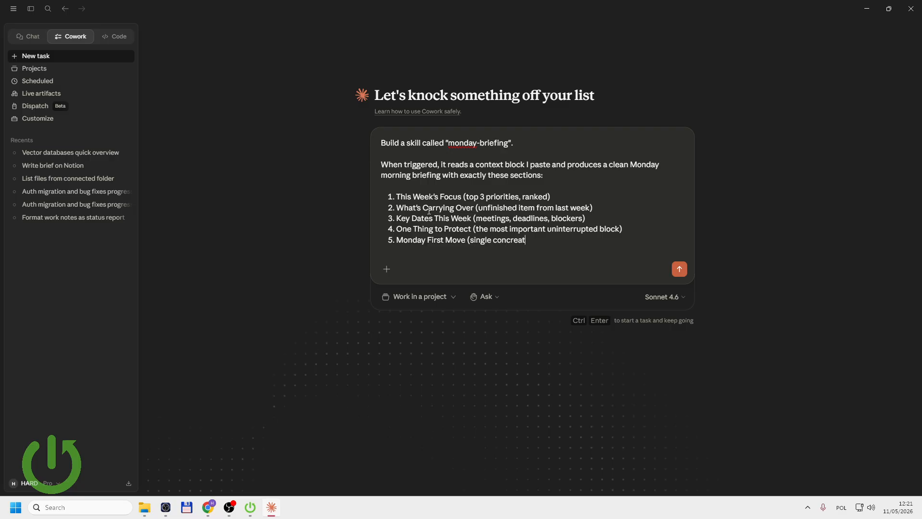
pyautogui.press('BackSpace')
pyautogui.write('to start with)')
pyautogui.press('Return')
pyautogui.press('Return')
pyautogui.press('Return')
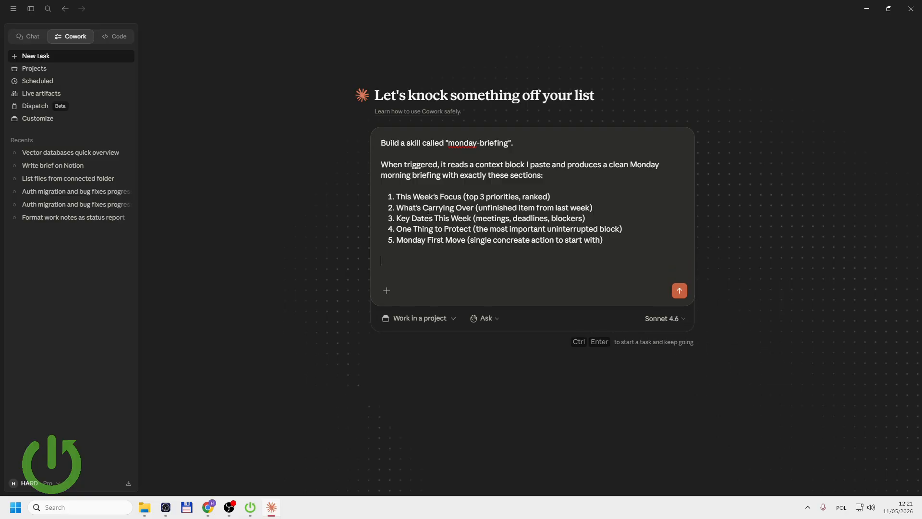
# Start a line below the list reading: Trigger phrases: "monday briefing", "start my week",
pyautogui.write('Trigger phrases: "monday br')
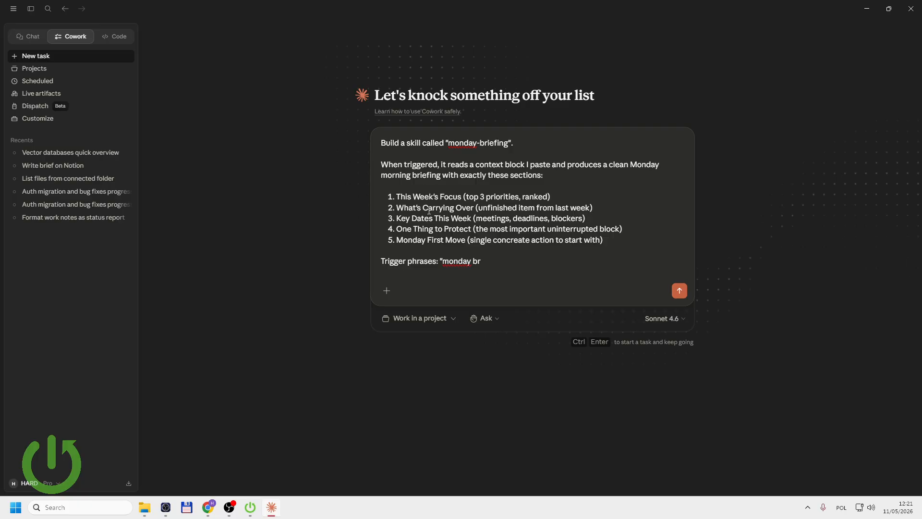
pyautogui.write('iefing", "start my week",')
pyautogui.hotkey('shift', 'Return')
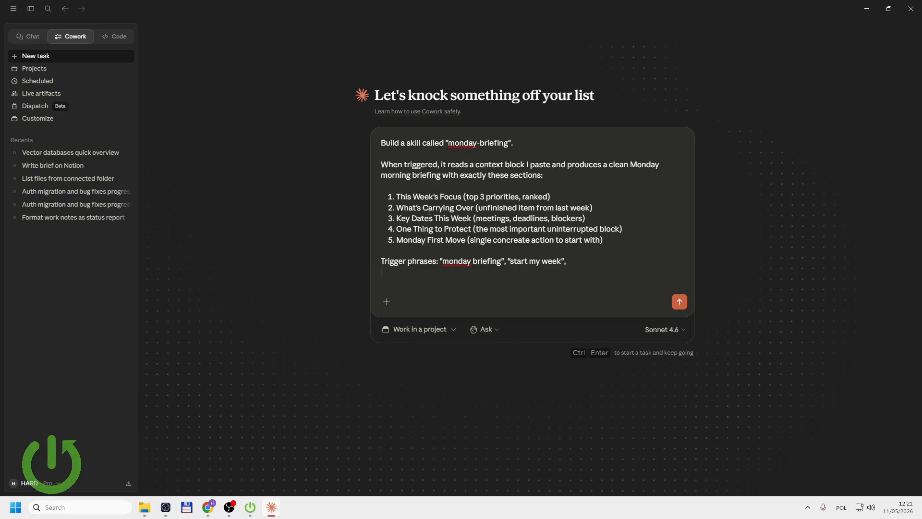
pyautogui.press('BackSpace')
# Add the trigger phrases "what's my week look like" and "weekly kickstart", then start a new paragraph
pyautogui.write('"')
pyautogui.write("what'")
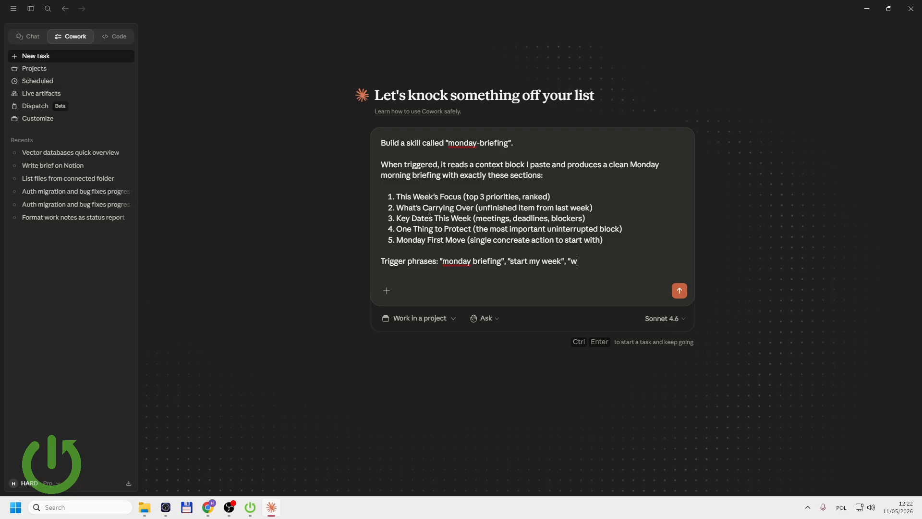
pyautogui.write('s my wee')
pyautogui.write('k look lo')
pyautogui.write('ike",')
pyautogui.write(' "')
pyautogui.write('week')
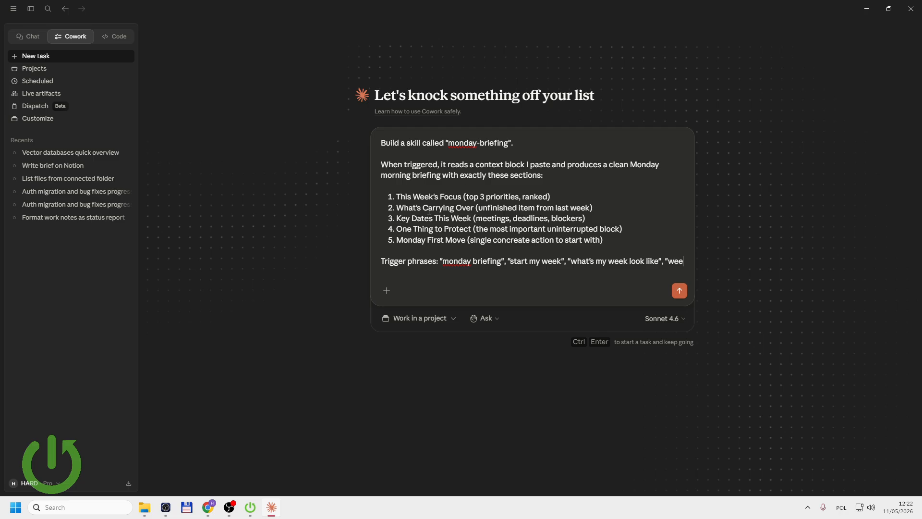
pyautogui.write('ly kick')
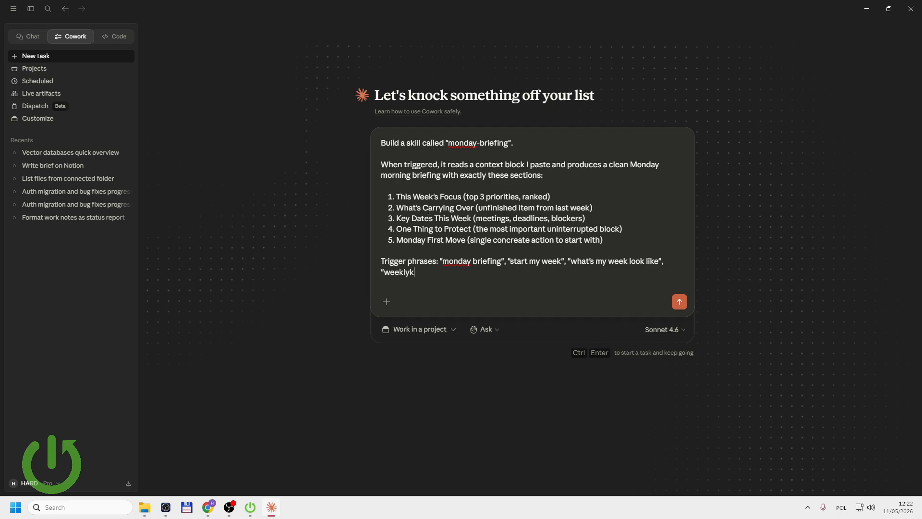
pyautogui.write('start".')
pyautogui.press('Return')
pyautogui.press('Return')
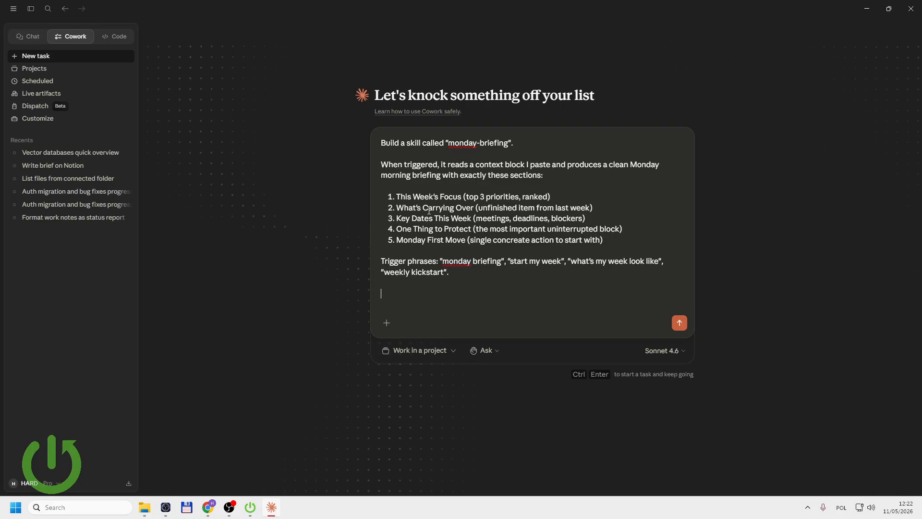
# Begin the tone instruction with "Tone: direct, energizing"
pyautogui.write('Tone: direct, energizing ')
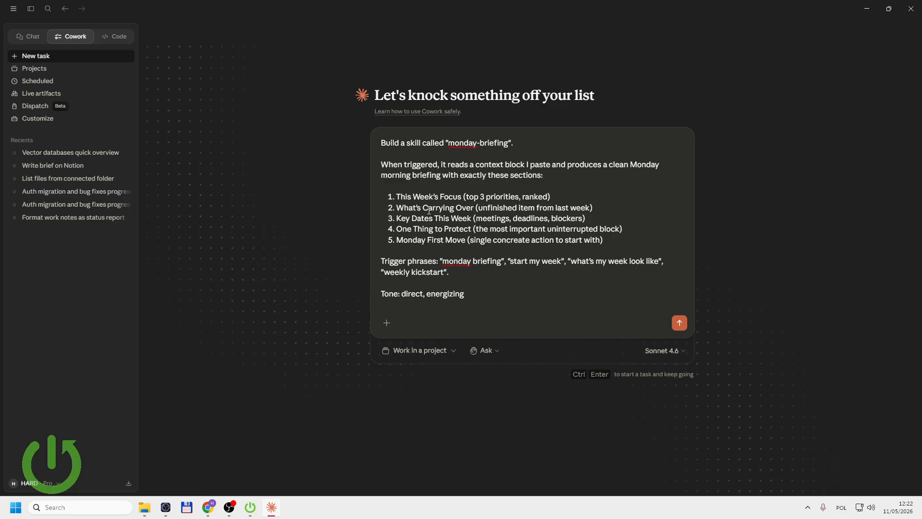
pyautogui.write(', like')
pyautogui.press('BackSpace')
pyautogui.press('BackSpace')
pyautogui.press('BackSpace')
pyautogui.press('BackSpace')
# Complete the tone instruction with "No fluff. Just the briefing"
pyautogui.write('. No flueff. Ju')
pyautogui.press('BackSpace')
pyautogui.press('BackSpace')
pyautogui.press('BackSpace')
pyautogui.press('BackSpace')
pyautogui.press('BackSpace')
pyautogui.press('BackSpace')
pyautogui.press('BackSpace')
pyautogui.write('ff. Just the brefing')
pyautogui.press('BackSpace')
pyautogui.press('BackSpace')
pyautogui.press('BackSpace')
pyautogui.press('BackSpace')
pyautogui.press('BackSpace')
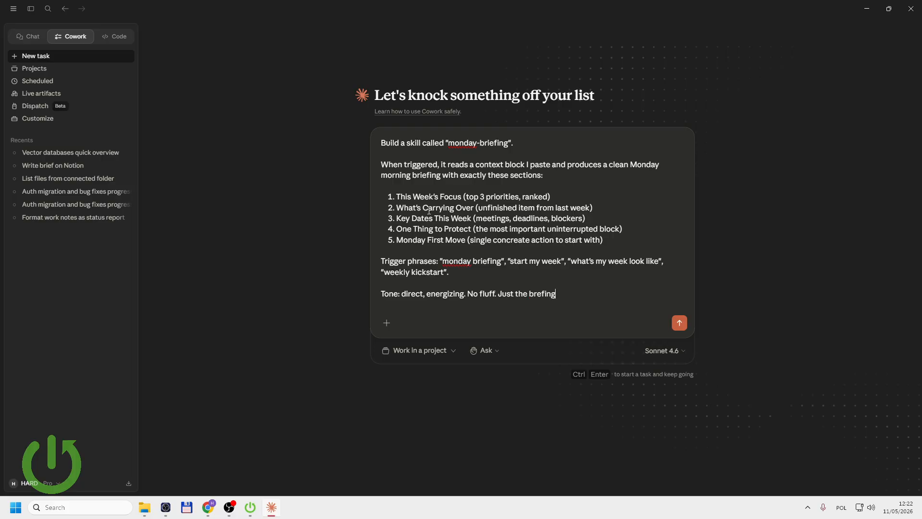
pyautogui.write('iefing')
# Submit the skill-building prompt and allow Claude to work in the outputs/monday-briefing folder
pyautogui.write('\\')
pyautogui.press('Return')
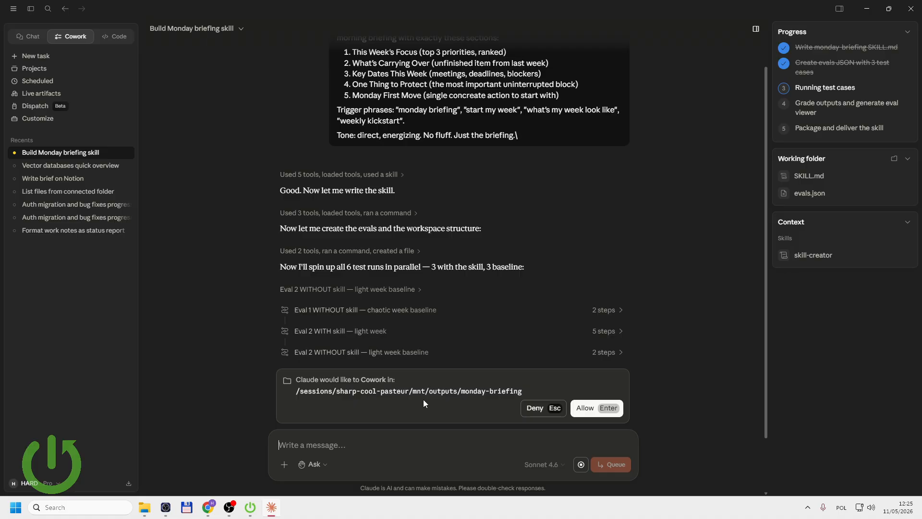
pyautogui.click(581, 413)
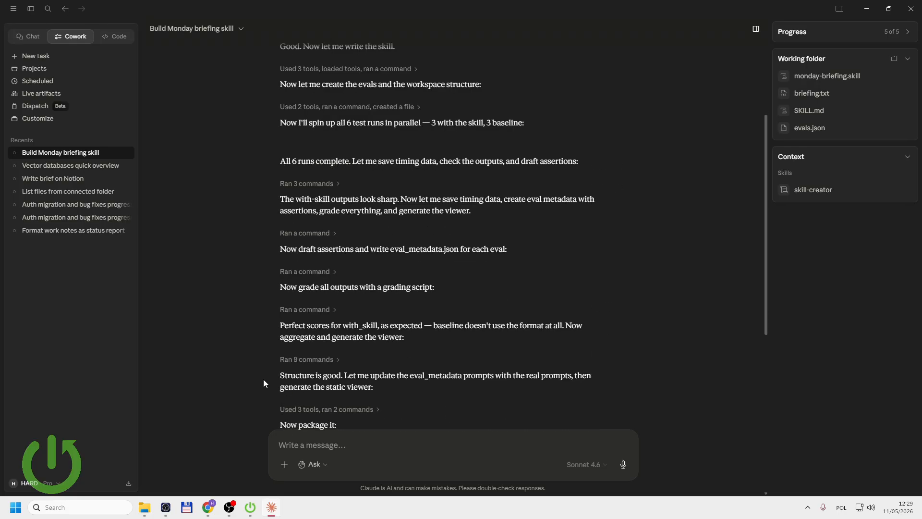
# Review the finished task's summary, then open monday-briefing.skill and read through its SKILL.md
pyautogui.scroll(4, 333, 290)
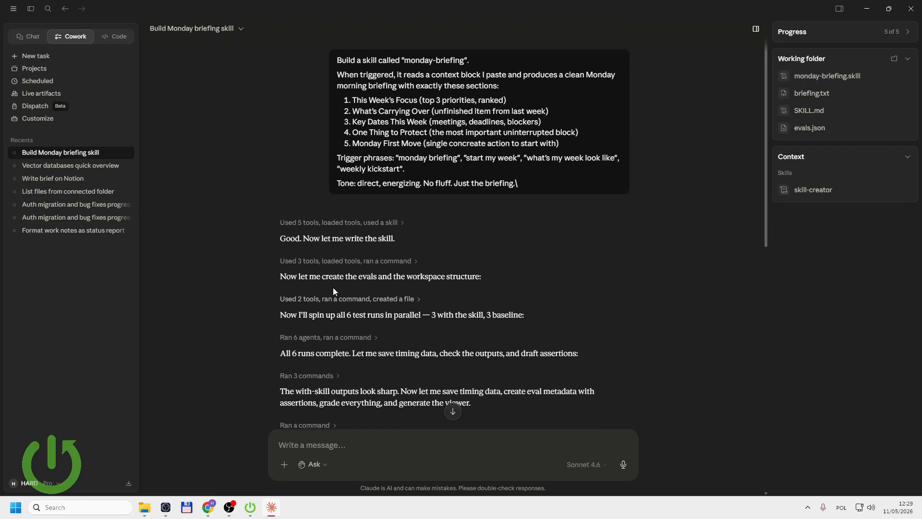
pyautogui.scroll(-7, 333, 291)
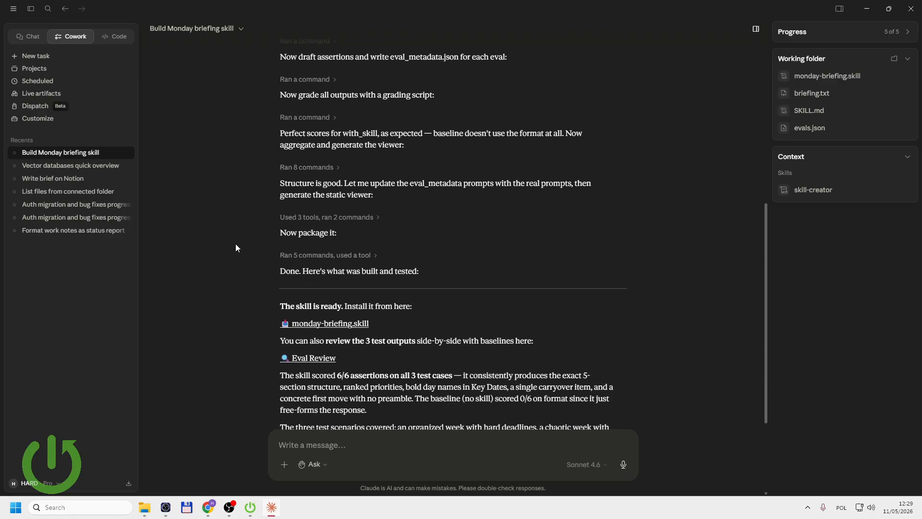
pyautogui.scroll(-3, 274, 230)
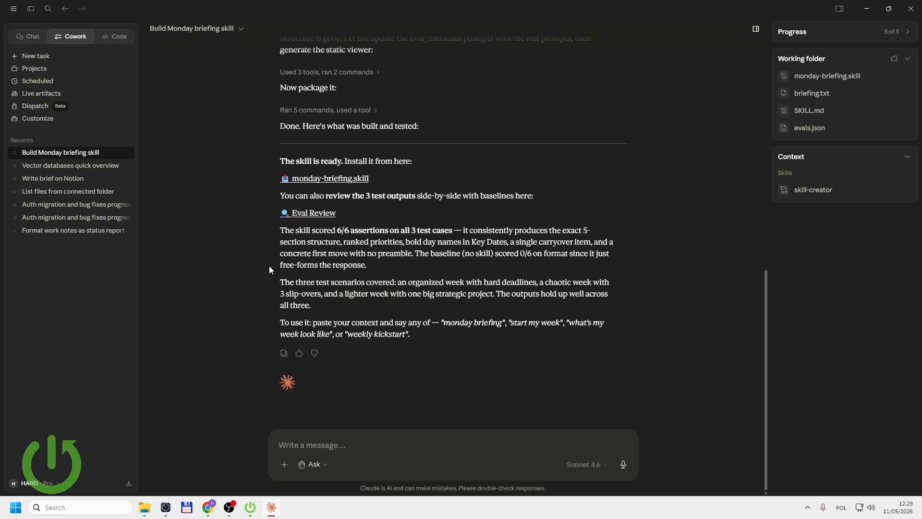
pyautogui.click(323, 183)
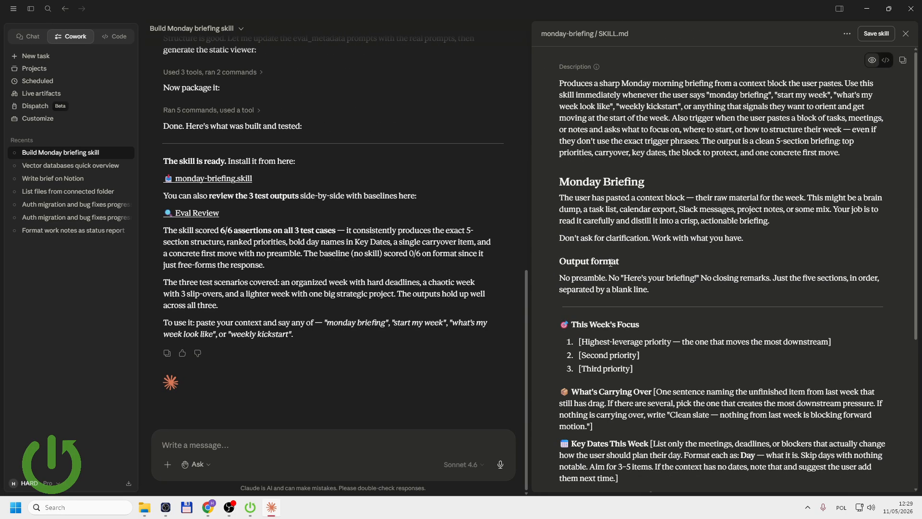
pyautogui.scroll(-5, 607, 264)
pyautogui.scroll(5, 607, 264)
# Check the personal skills list in the Customize area for the new skill, then return to Cowork
pyautogui.click(48, 482)
pyautogui.click(84, 279)
pyautogui.click(51, 118)
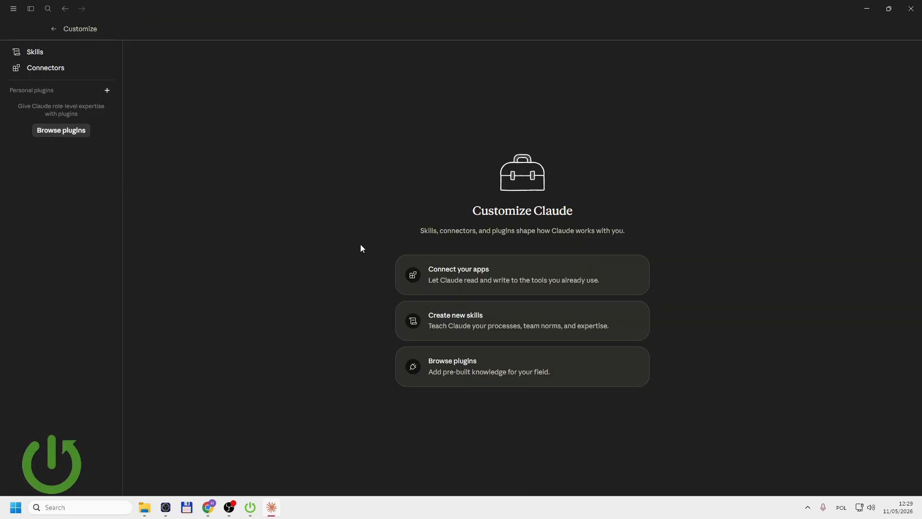
pyautogui.click(44, 56)
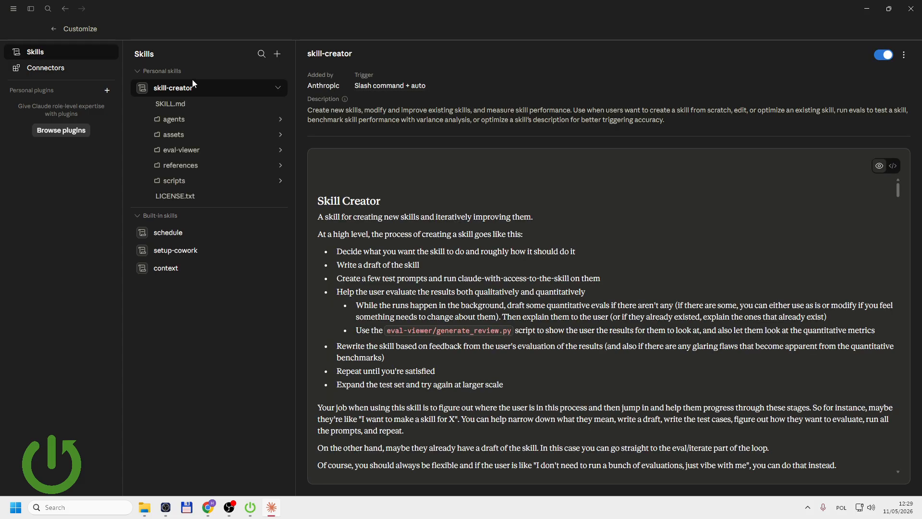
pyautogui.click(52, 30)
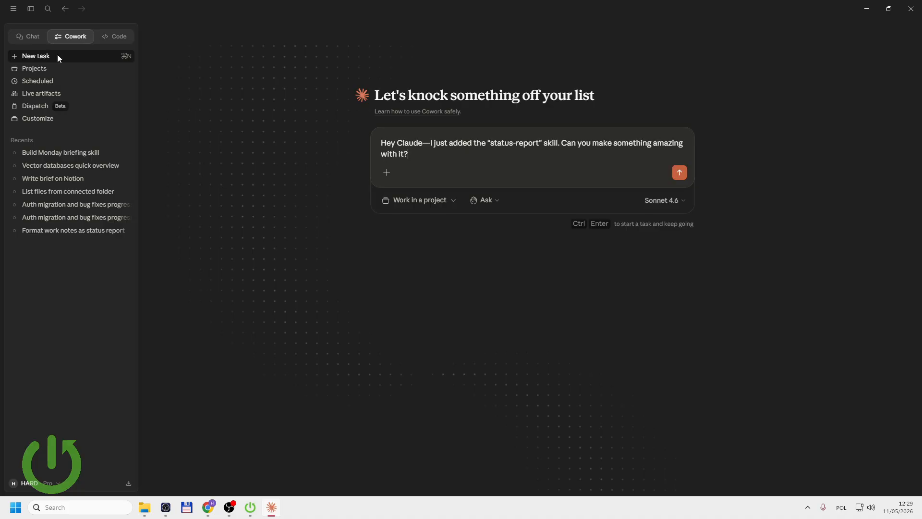
# Reopen monday-briefing.skill from the "Build Monday briefing skill" task and save it as a skill
pyautogui.click(36, 157)
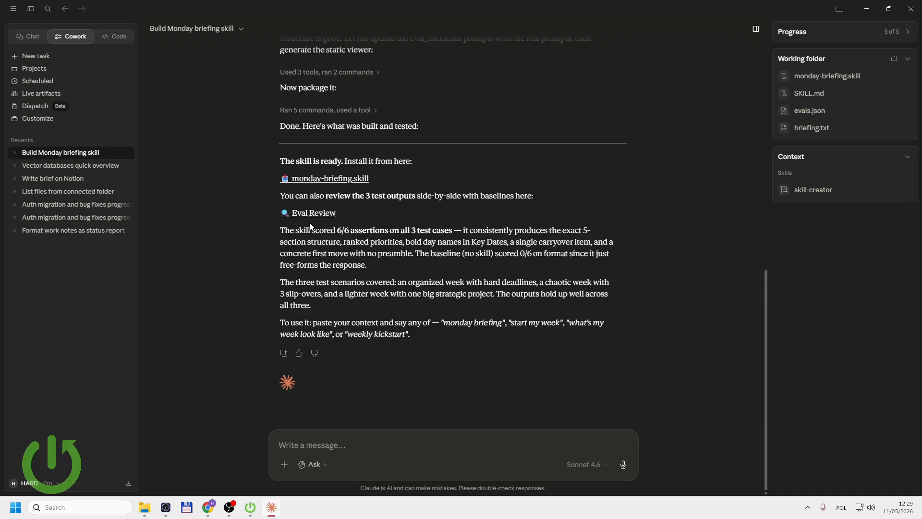
pyautogui.click(344, 179)
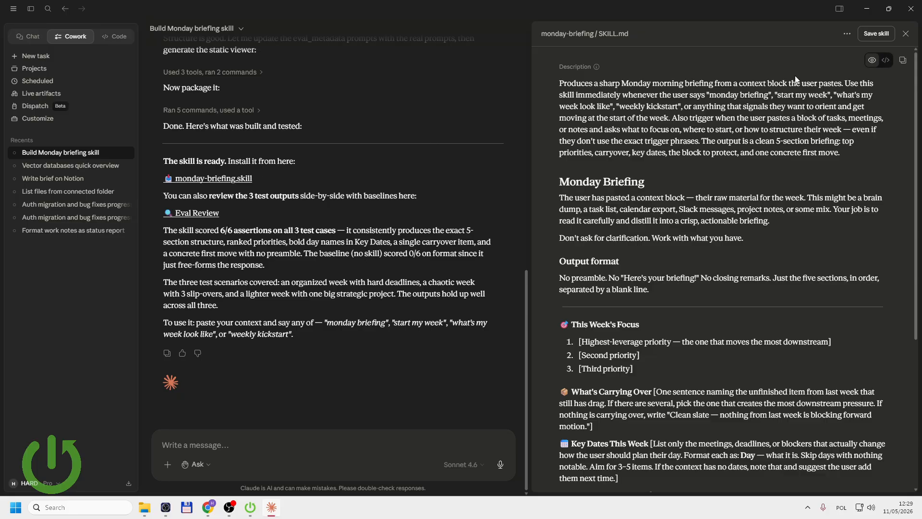
pyautogui.click(862, 36)
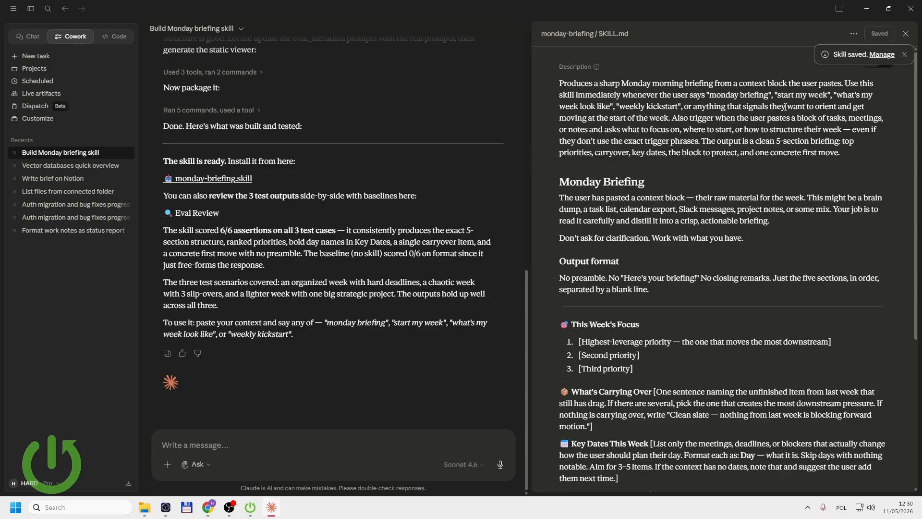
# Open the saved monday-briefing skill in the personal skills list and examine its description, output format and tone
pyautogui.click(50, 119)
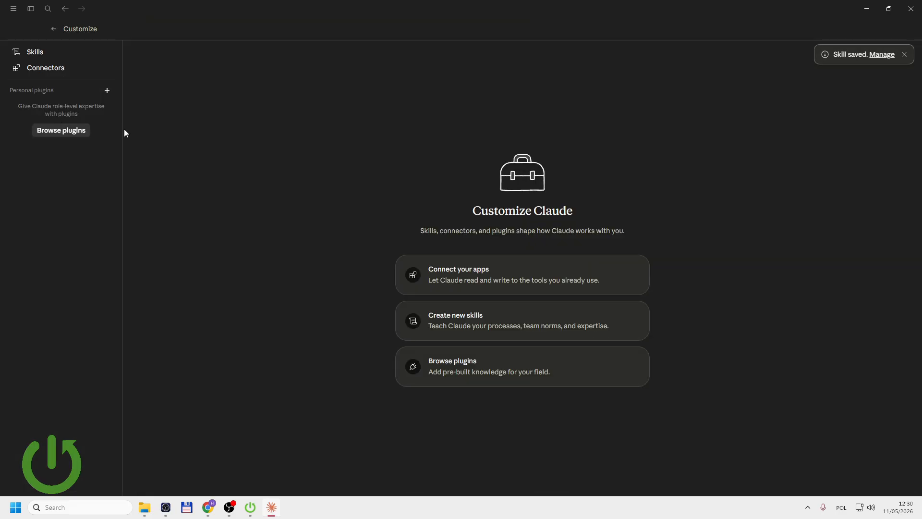
pyautogui.click(39, 53)
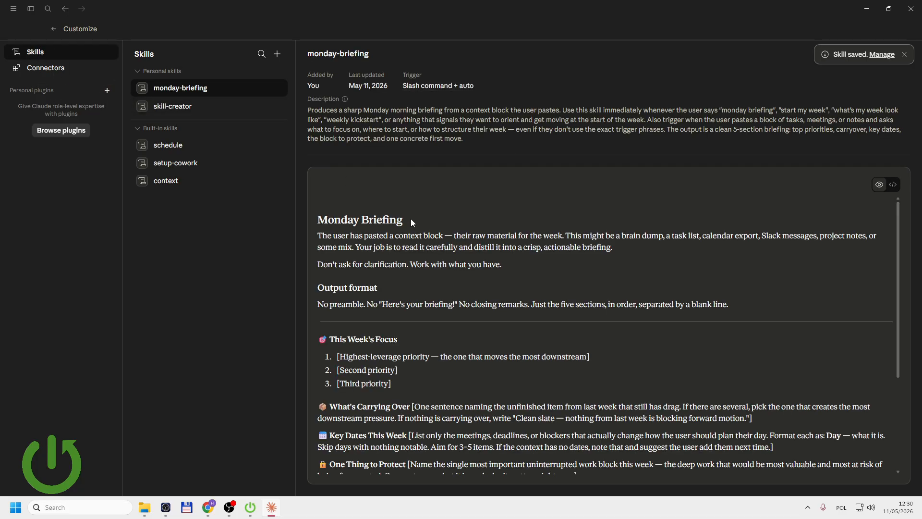
pyautogui.scroll(-5, 412, 222)
pyautogui.scroll(5, 333, 267)
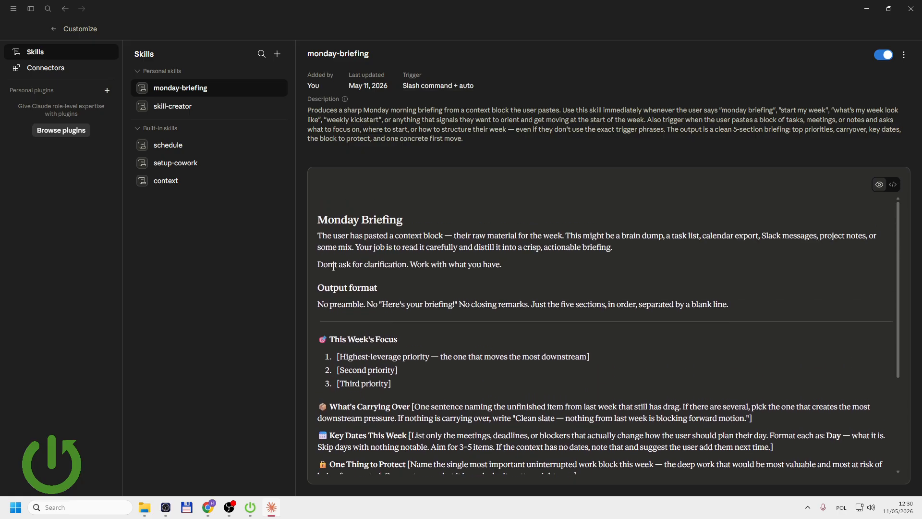
pyautogui.scroll(-3, 364, 358)
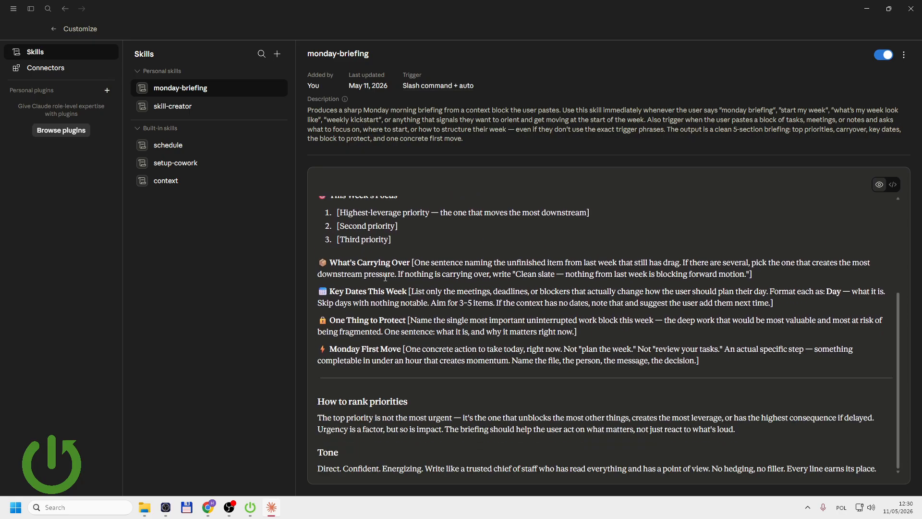
pyautogui.scroll(3, 423, 312)
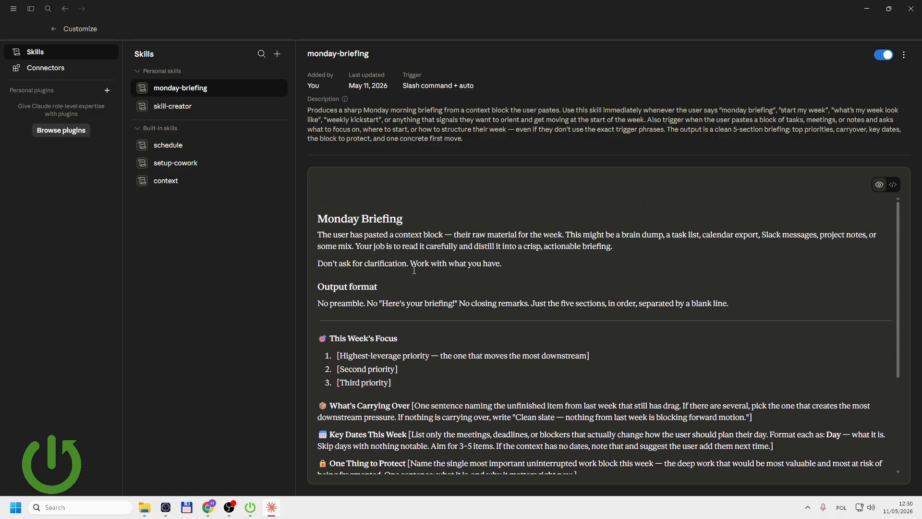
# Return to a new Cowork task and replace the prefilled prompt with the copied "start my week" context notes
pyautogui.click(53, 28)
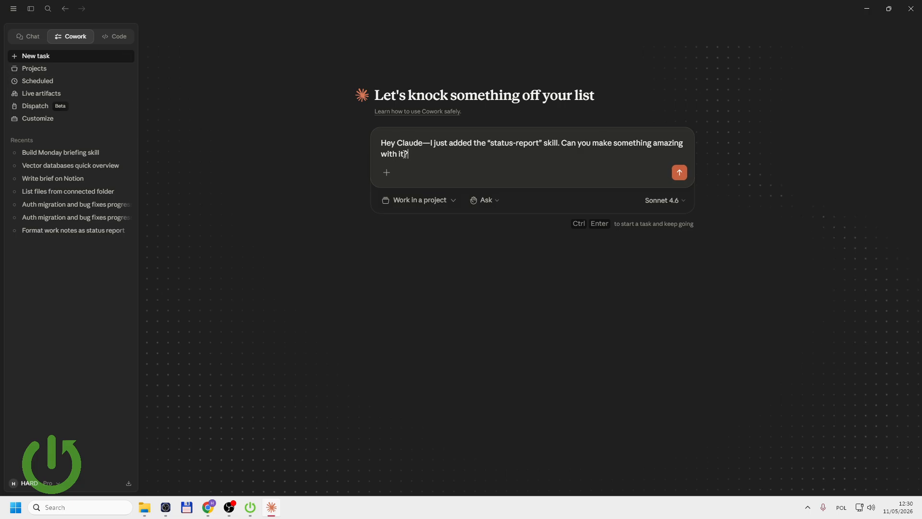
pyautogui.moveTo(434, 156); pyautogui.dragTo(368, 140)
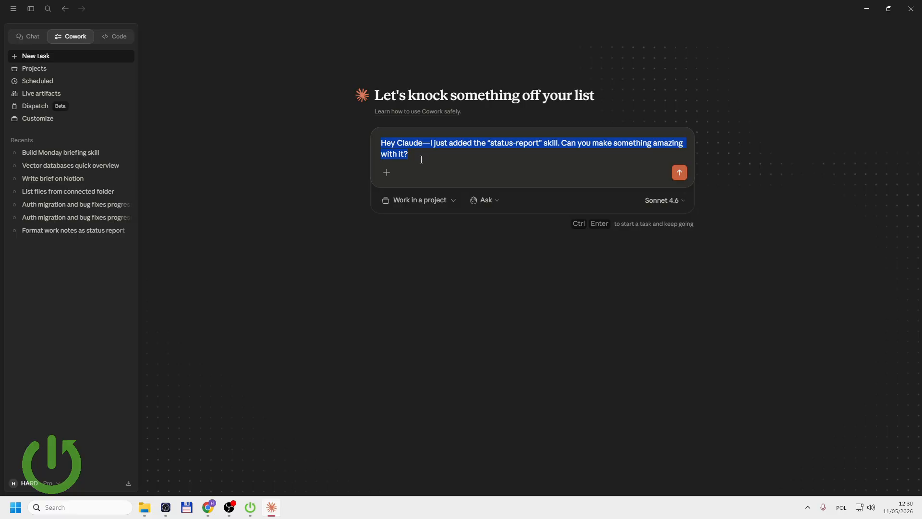
pyautogui.press('BackSpace')
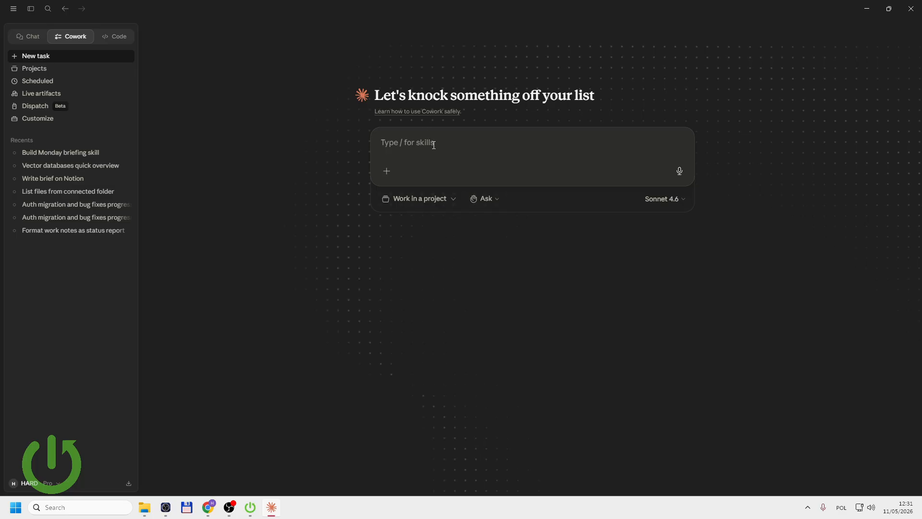
pyautogui.hotkey('ctrl', 'v')
pyautogui.scroll(2, 433, 252)
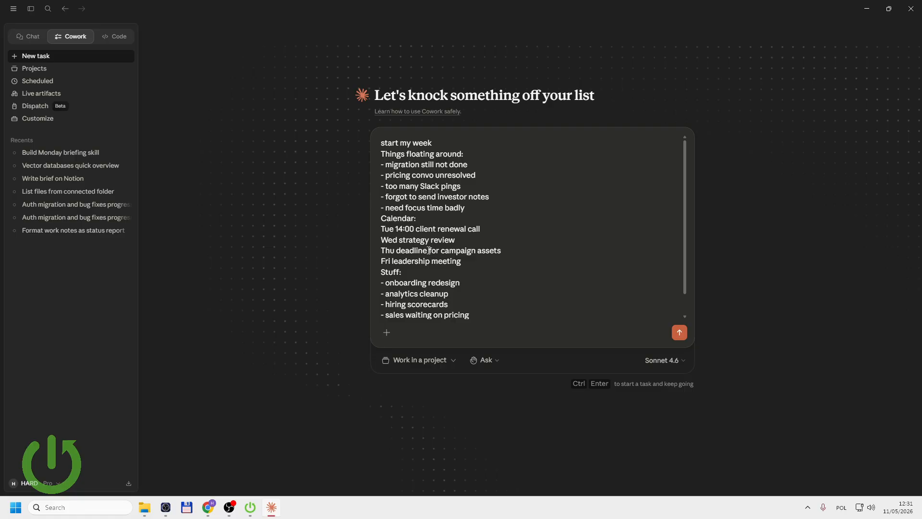
# Insert blank lines before "Things floating around:", "Calendar:" and "Stuff:" in the prompt and send it
pyautogui.click(446, 147)
pyautogui.press('Return')
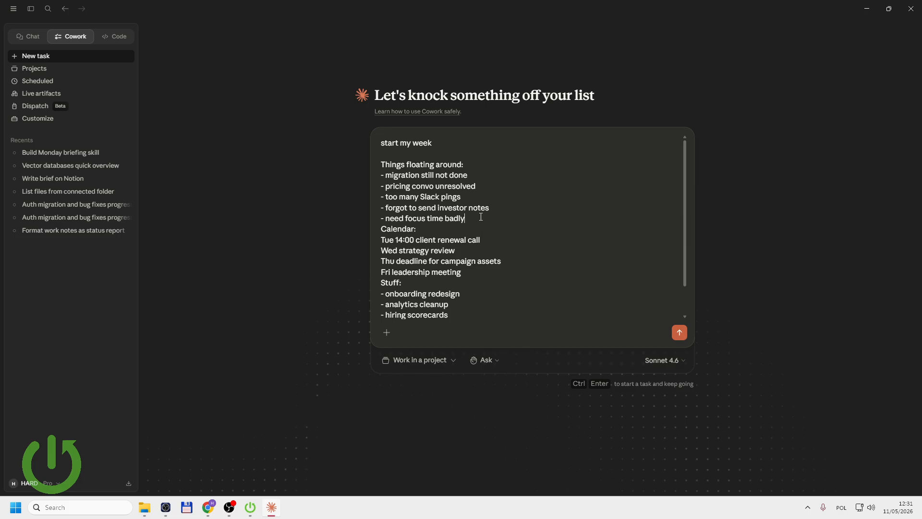
pyautogui.hotkey('shift', 'Return')
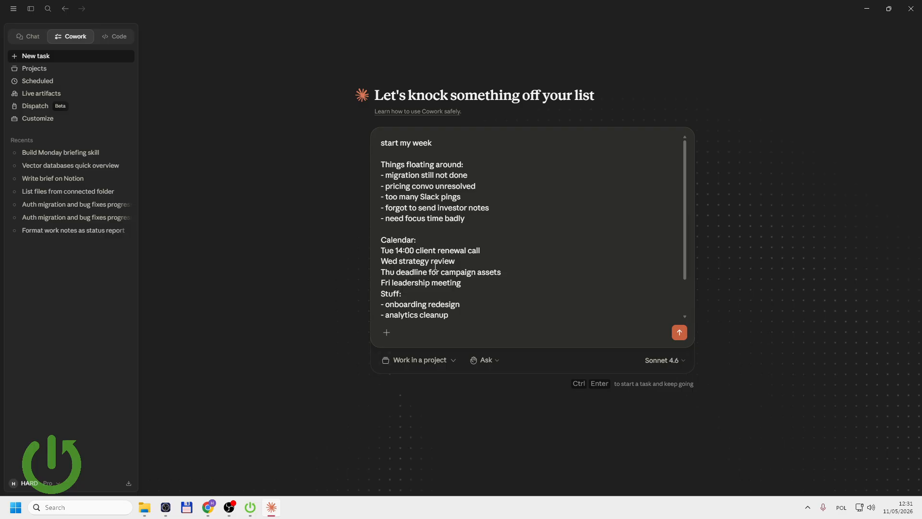
pyautogui.click(475, 284)
pyautogui.hotkey('shift', 'Return')
pyautogui.scroll(-1, 480, 259)
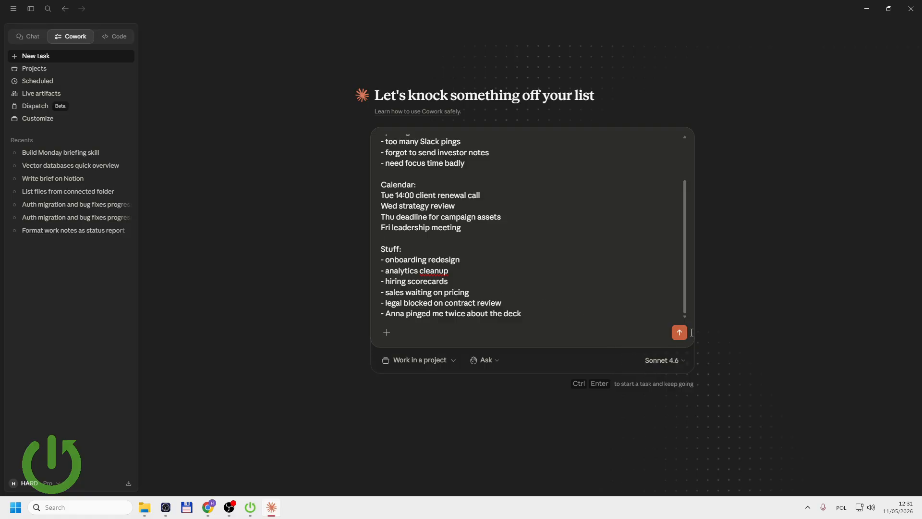
pyautogui.click(678, 333)
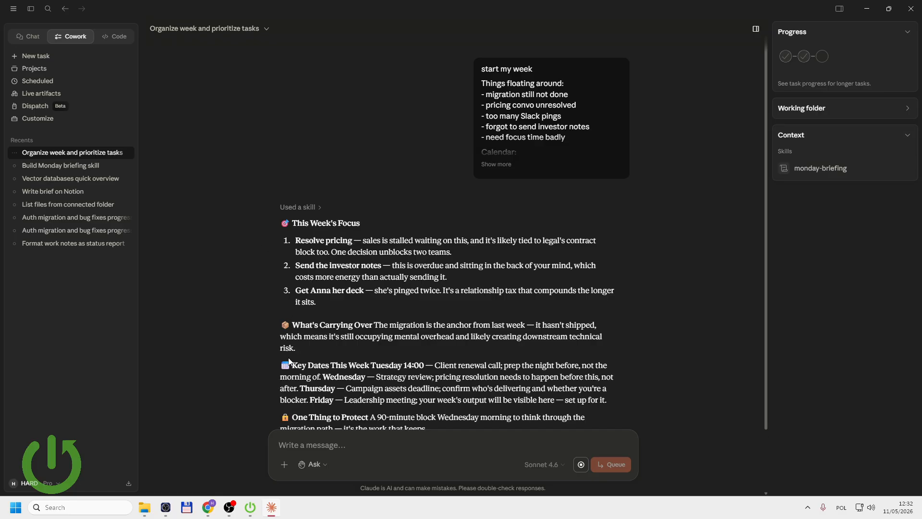
# Read through the generated Monday briefing and check its five sections
pyautogui.scroll(-1, 432, 328)
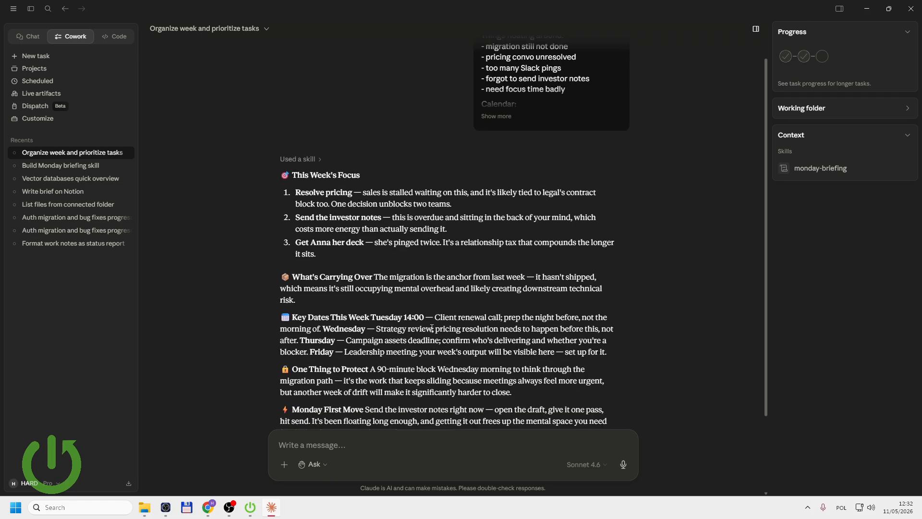
pyautogui.scroll(-1, 338, 341)
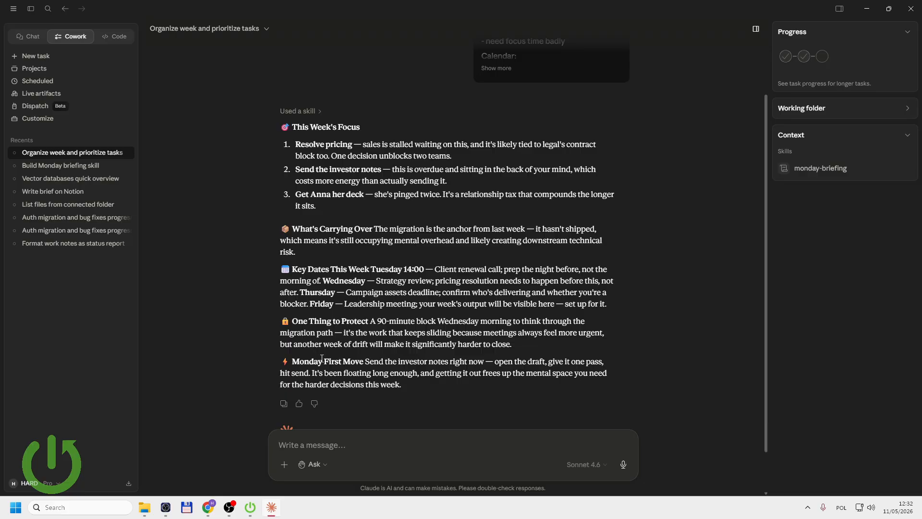
pyautogui.scroll(2, 355, 374)
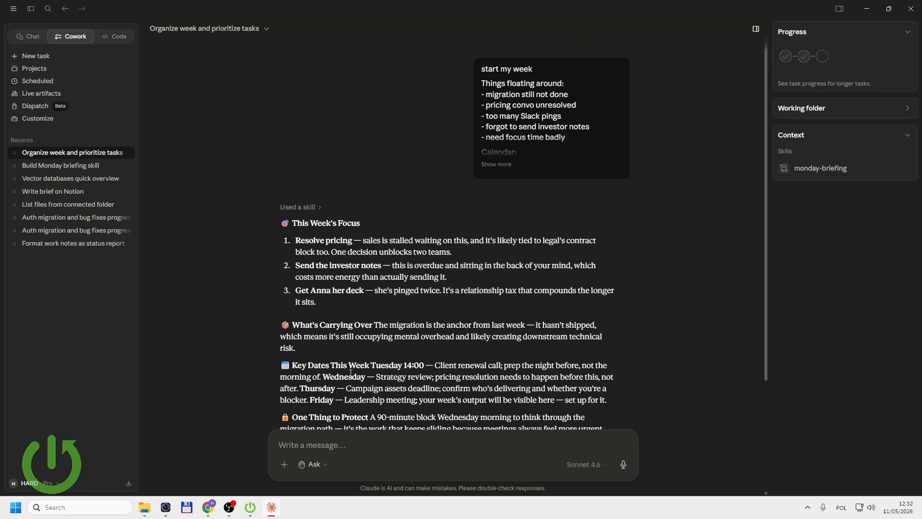
pyautogui.scroll(-2, 351, 373)
pyautogui.scroll(2, 350, 372)
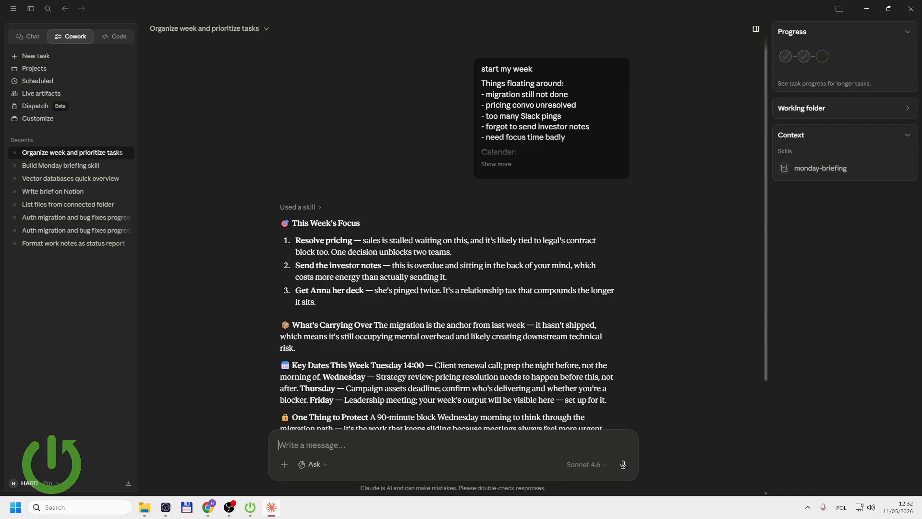